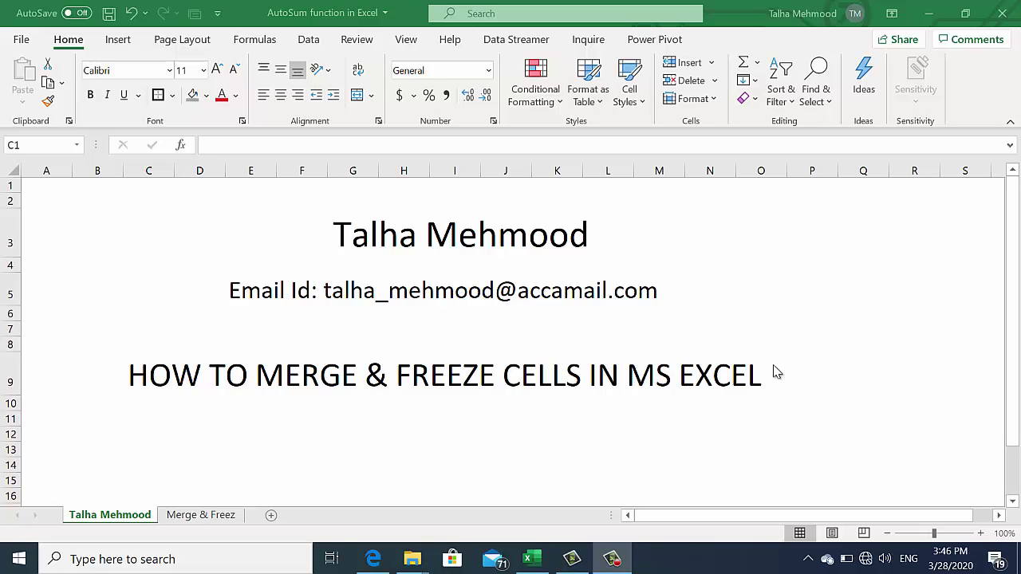
Step: Open the Merge & Freez sheet and look down the Multan column as far as the totals row
click(201, 519)
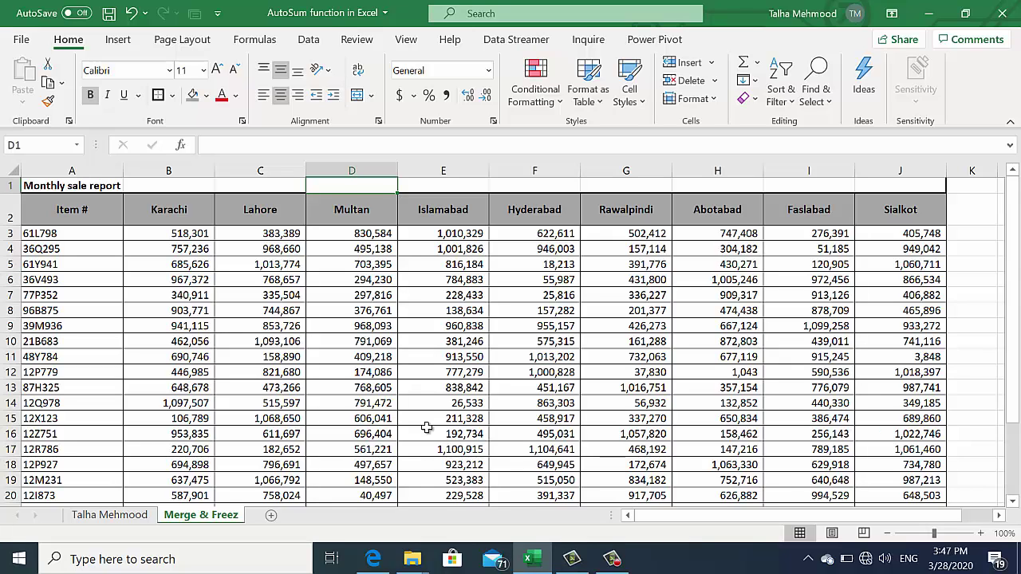
key(Down)
key(Down)
key(Down)
key(Down)
key(Down)
key(Down)
key(Down)
key(Down)
key(Down)
key(Down)
key(Down)
key(Down)
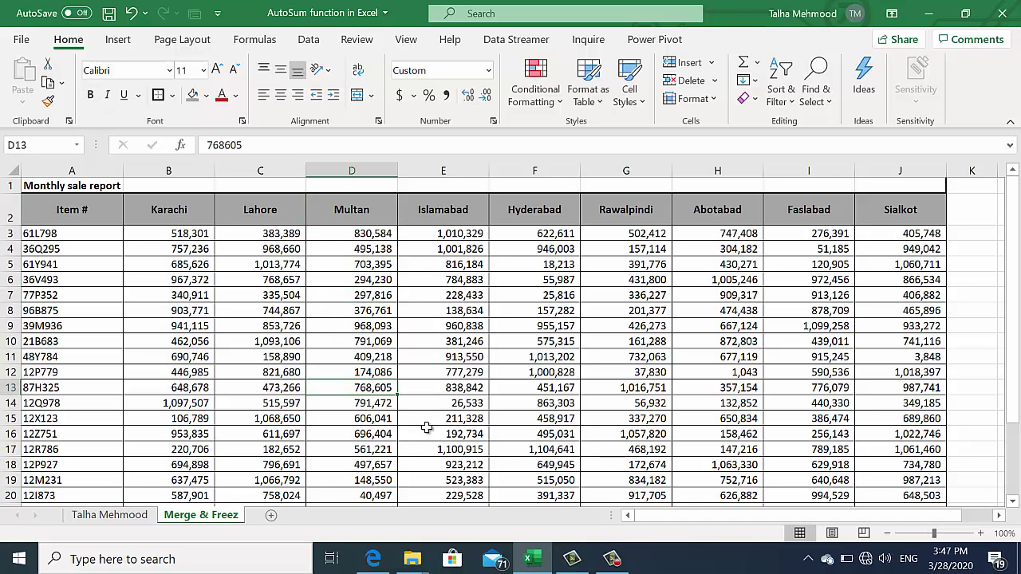
key(Down)
key(Down)
key(Down)
key(Down)
key(Down)
key(Down)
key(Down)
key(Down)
key(Down)
key(Down)
key(Down)
key(Down)
key(Down)
key(Down)
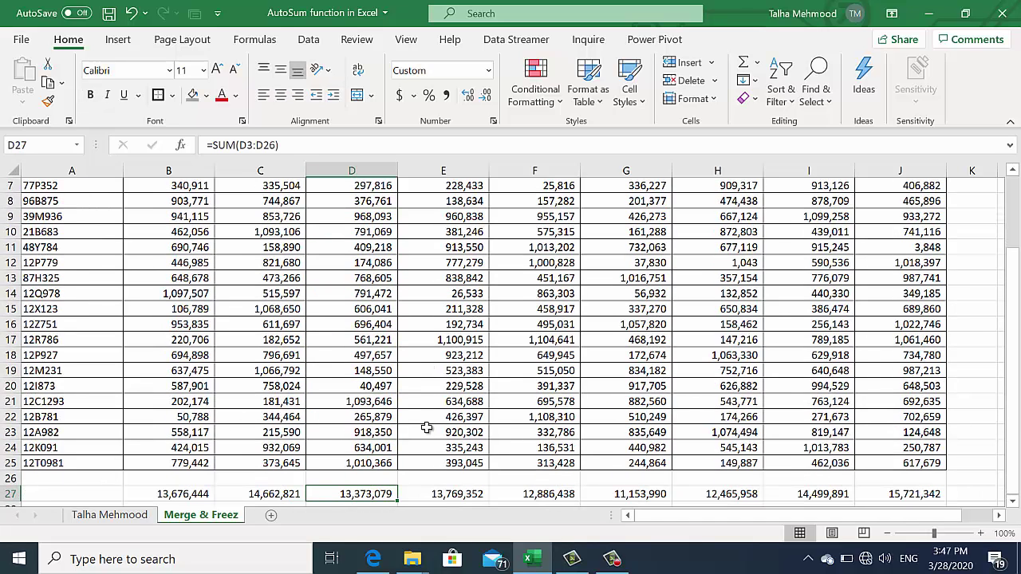
Step: Go back up the Multan column and over to the Item # heading of the monthly sale report
key(Up)
key(Up)
key(Up)
key(Up)
key(Up)
key(Up)
key(Up)
key(Up)
key(Up)
key(Up)
key(Up)
key(Up)
key(Up)
key(Up)
key(Up)
key(Up)
key(Up)
key(Up)
key(Up)
key(Up)
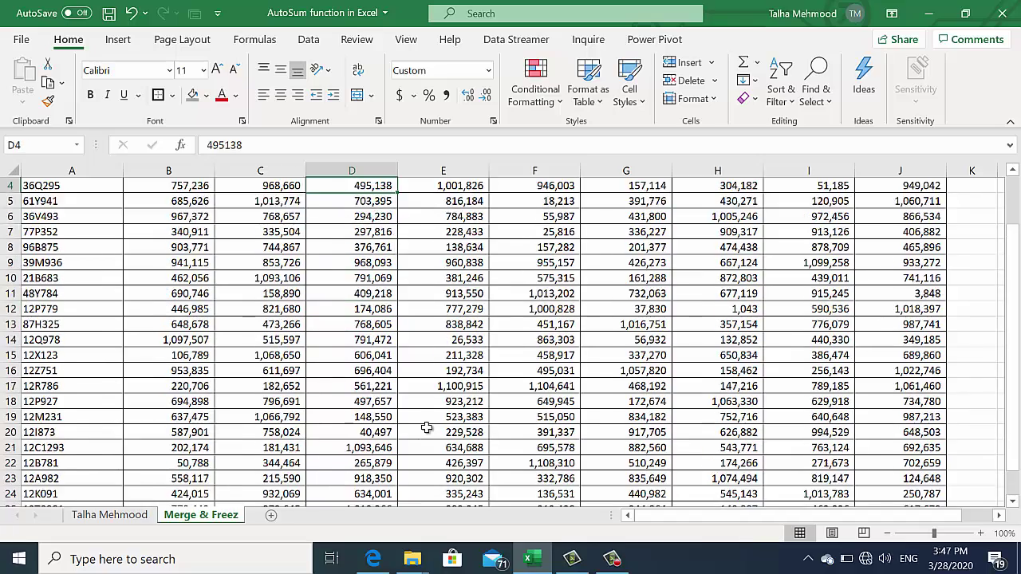
key(Left)
key(Left)
key(Left)
key(Down)
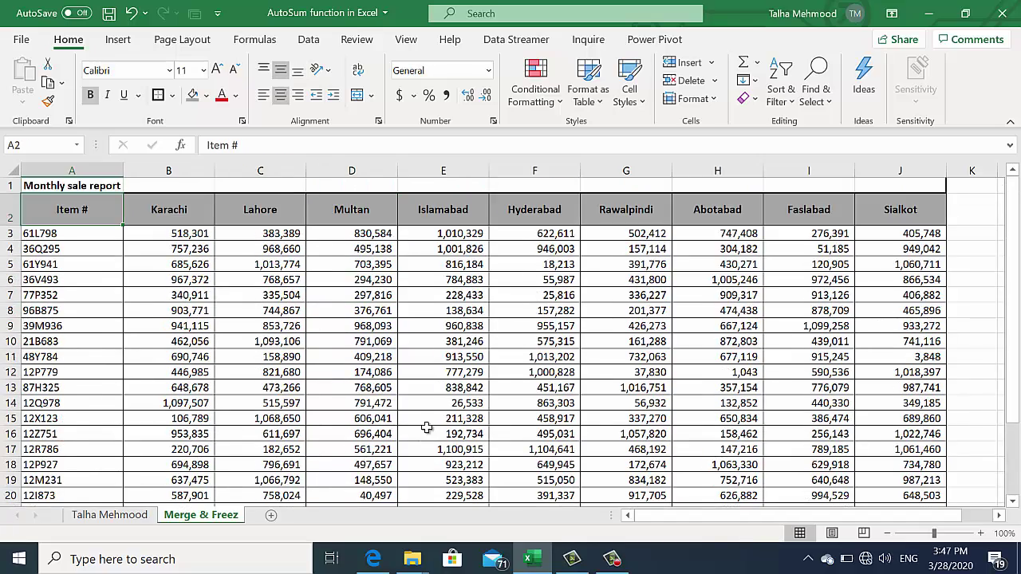
Step: Examine the Hyderabad column from its heading down to the empty rows below the totals
key(Right)
key(Right)
key(Right)
key(Right)
key(Right)
key(Down)
key(Down)
key(Down)
key(Down)
key(Down)
key(Down)
key(Down)
key(Down)
key(Down)
key(Down)
key(Down)
key(Down)
key(Down)
key(Down)
key(Down)
key(Down)
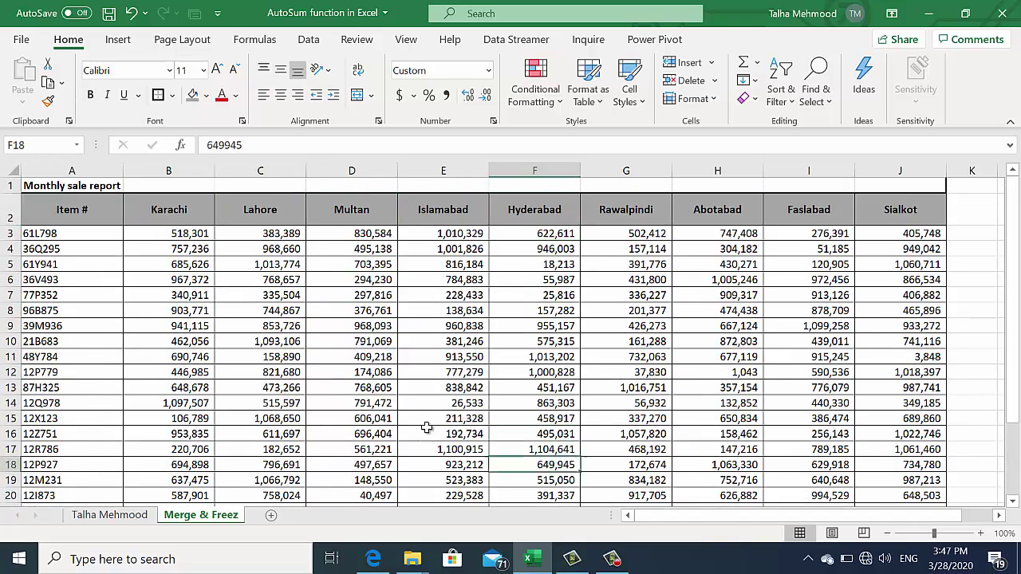
key(Down)
key(Down)
key(Down)
key(Down)
key(Down)
key(Down)
key(Down)
key(Down)
key(Down)
key(Down)
key(Down)
key(Down)
key(Down)
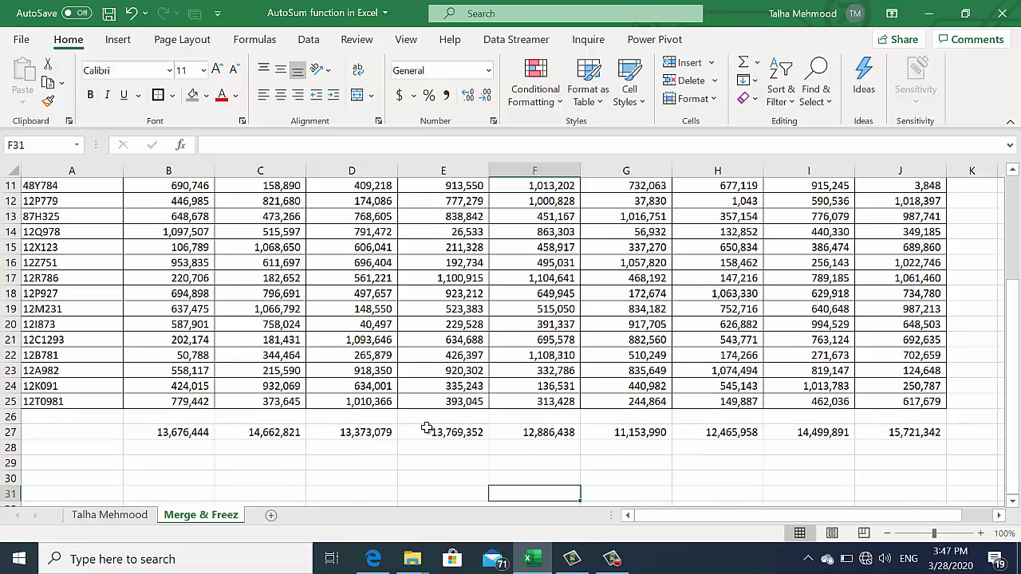
key(Down)
key(Down)
key(Right)
key(Right)
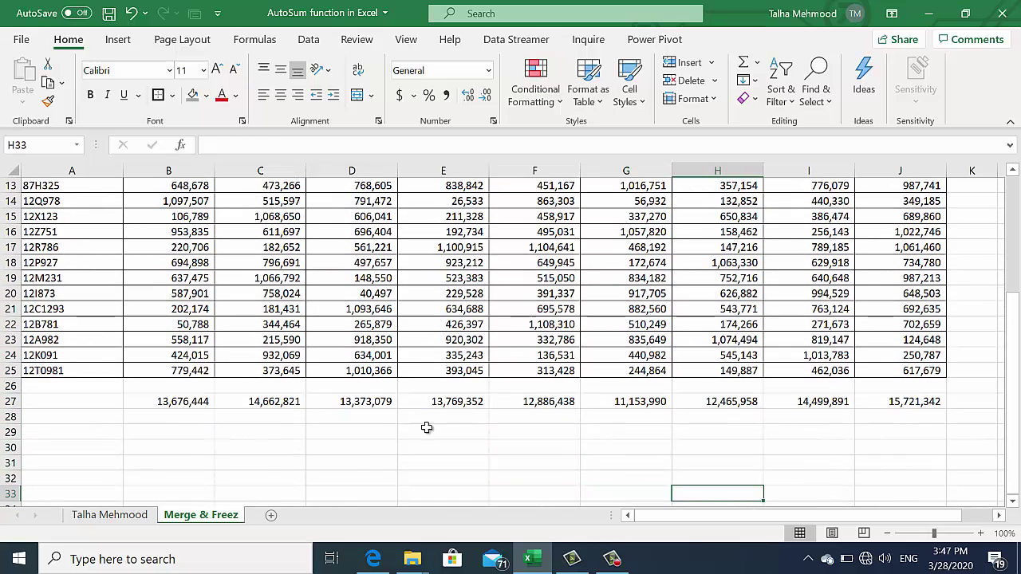
Step: Look up the Islamabad column from the empty rows below the totals to its heading
key(Left)
key(Left)
key(Left)
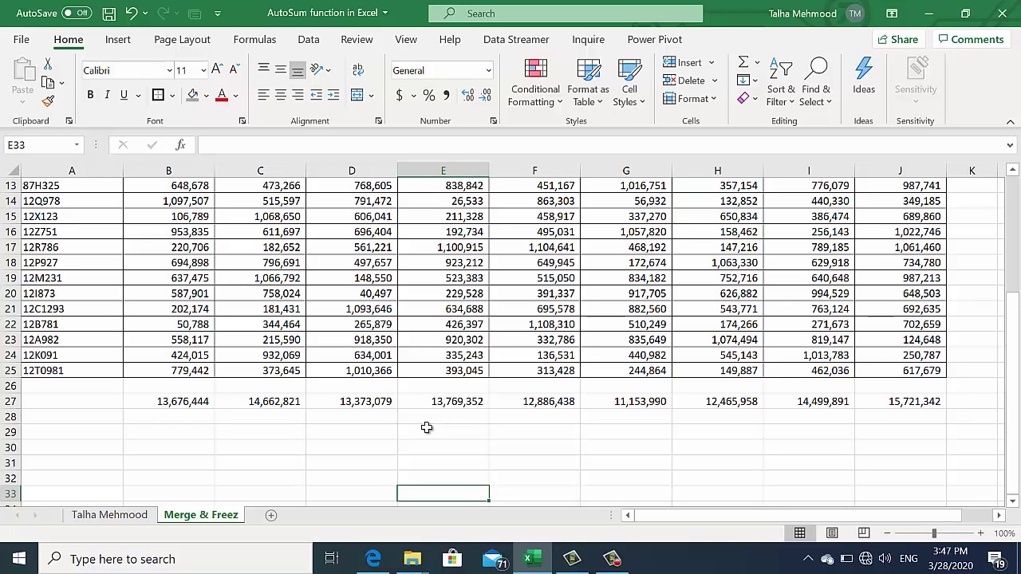
key(Up)
key(Up)
key(Up)
key(Up)
key(Up)
key(Up)
key(Up)
key(Up)
key(Up)
key(Up)
key(Up)
key(Up)
key(Up)
key(Up)
key(Up)
key(Up)
key(Up)
key(Up)
key(Up)
key(Up)
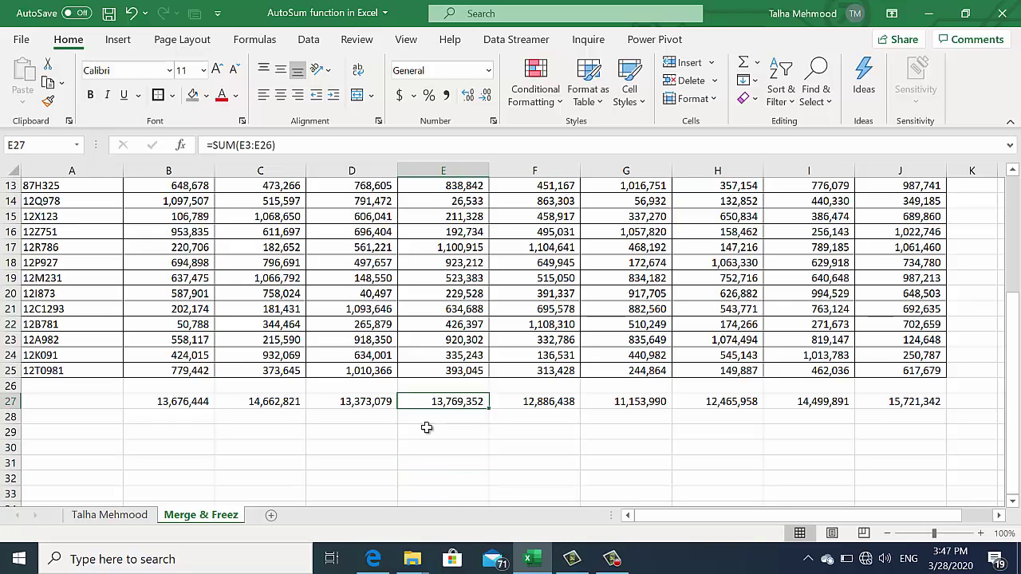
key(Up)
key(Up)
key(Down)
key(Down)
key(Down)
key(Down)
key(Down)
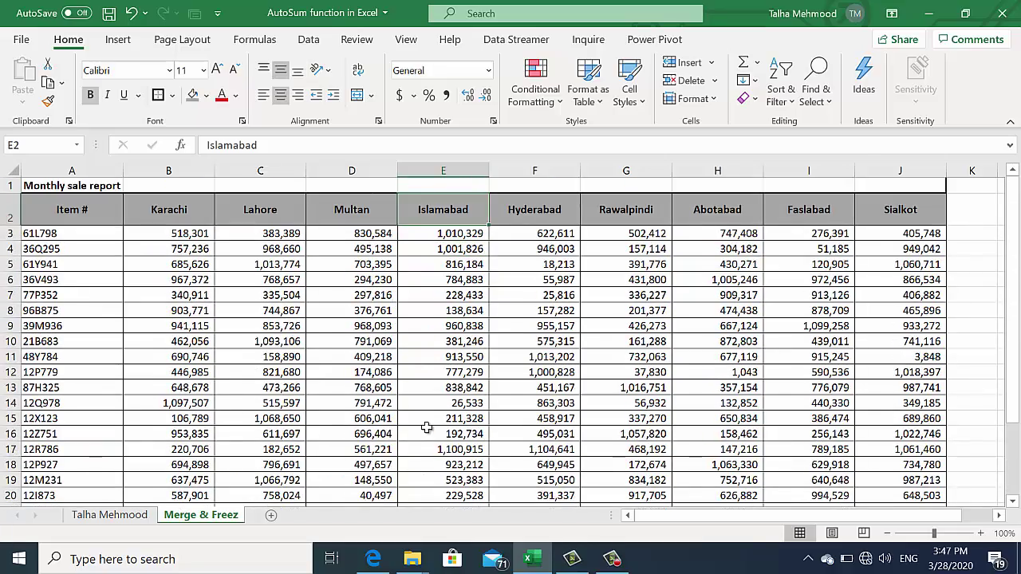
Step: Look down the Islamabad column from its heading to the row of item 12A982
key(Down)
key(Down)
key(Down)
key(Down)
key(Down)
key(Down)
key(Down)
key(Down)
key(Down)
key(Down)
key(Down)
key(Down)
key(Down)
key(Down)
key(Down)
key(Down)
key(Down)
key(Down)
key(Down)
key(Down)
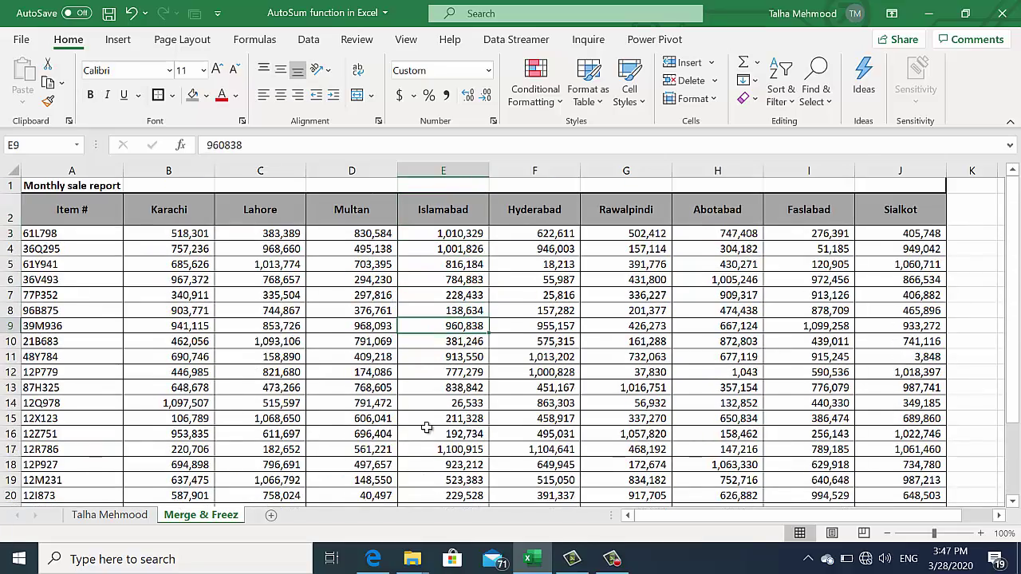
key(Up)
key(Up)
key(Up)
key(Up)
key(Up)
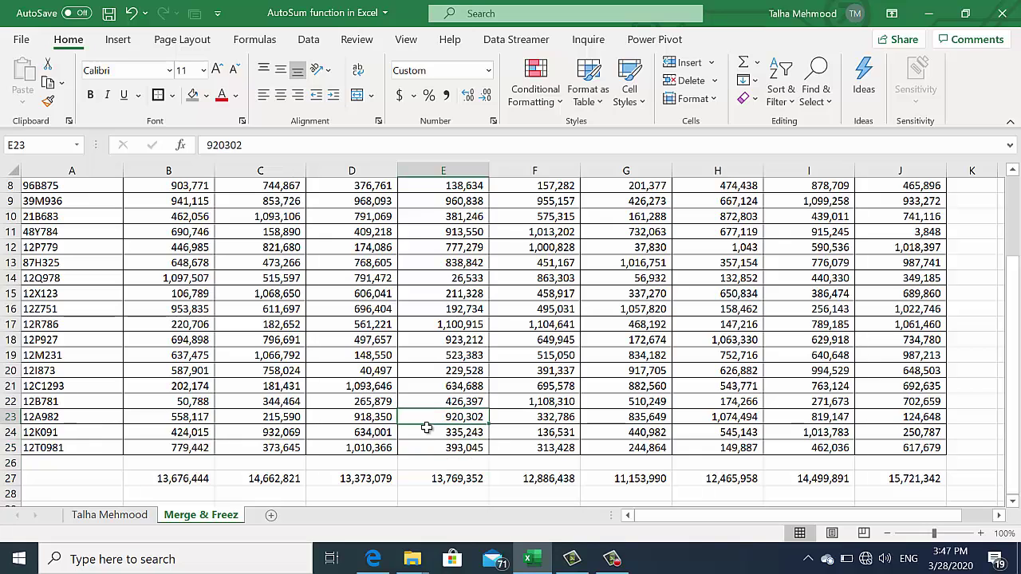
Step: Examine the city sales figures across the row of item 12A982
key(Down)
key(Up)
key(Left)
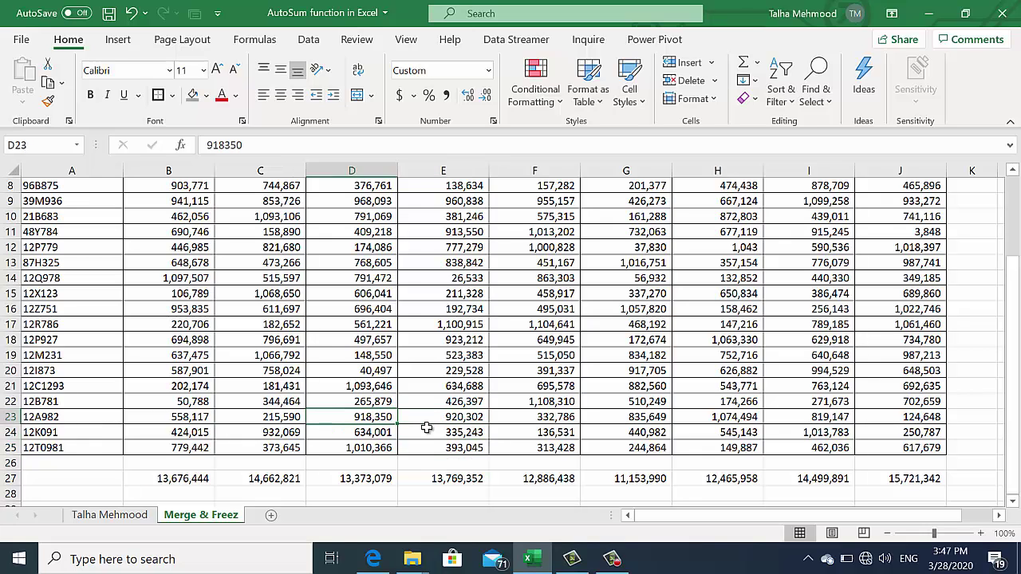
key(Left)
key(Left)
key(Right)
key(Right)
key(Right)
key(Right)
key(Right)
key(Right)
key(Left)
key(Left)
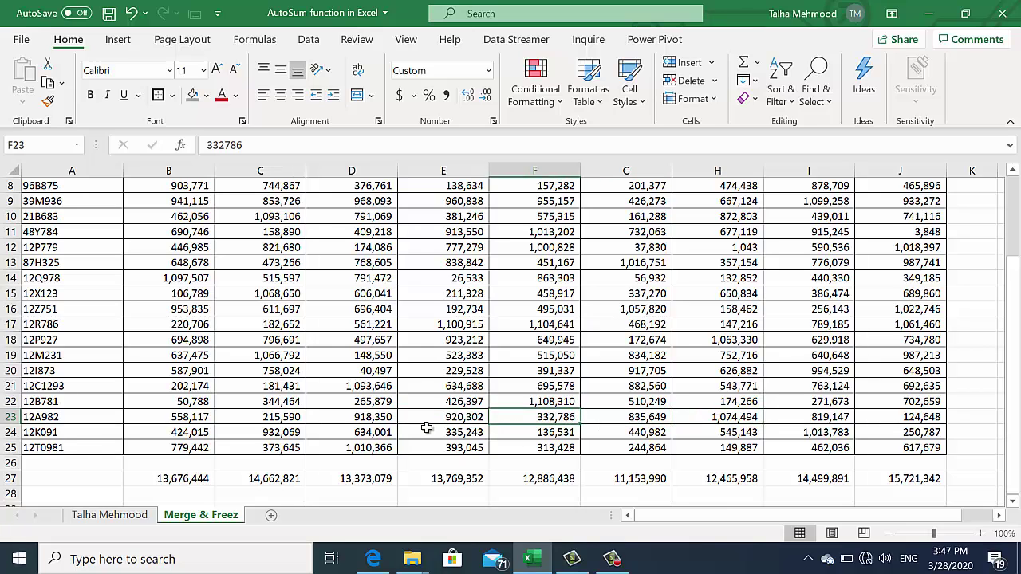
Step: Examine item 12A982's sales figures in row 23, from the item number across to the Islamabad and Hyderabad columns
key(Left)
key(Left)
key(Left)
key(Left)
key(Right)
key(Right)
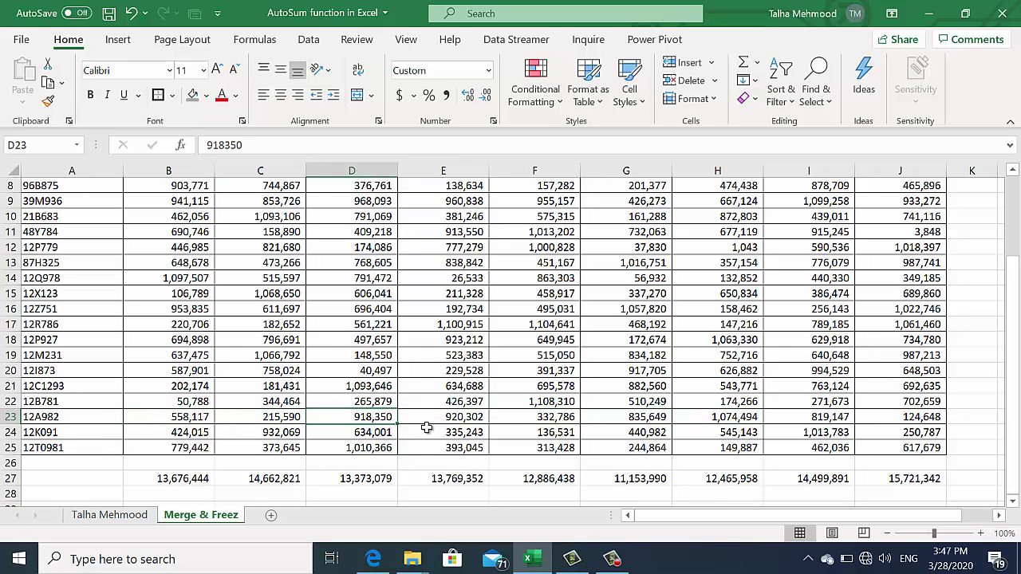
key(Right)
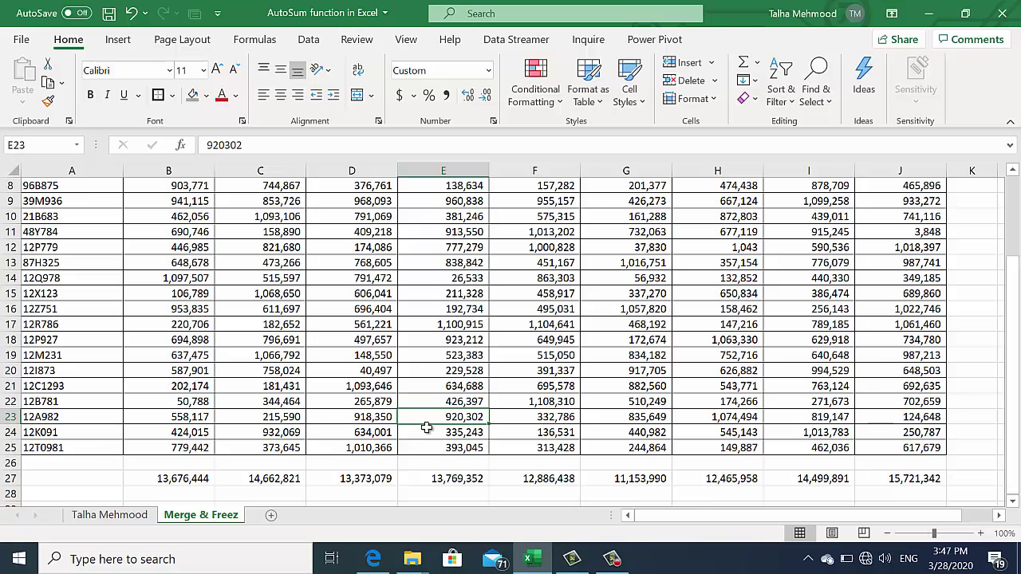
click(62, 421)
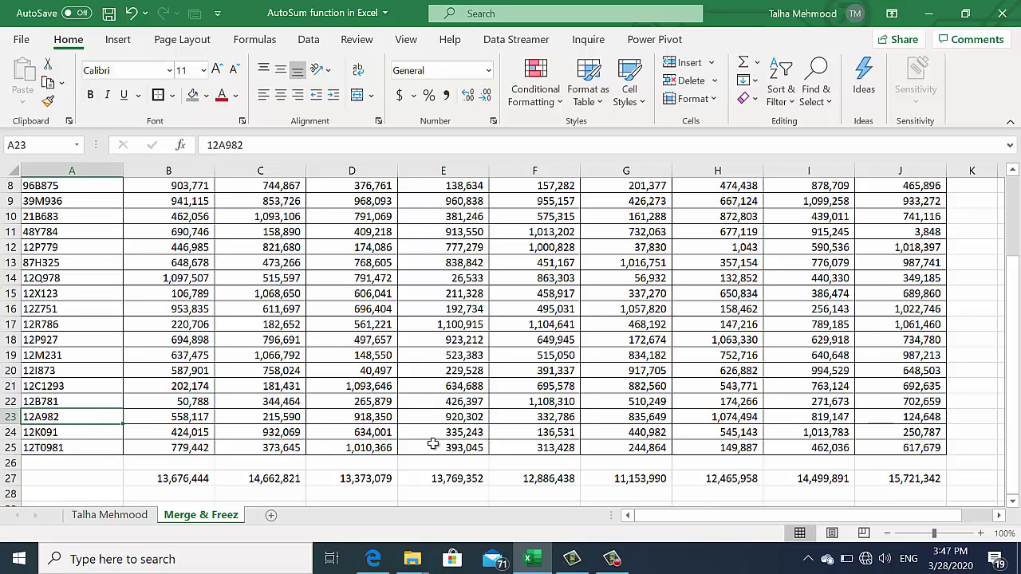
click(461, 416)
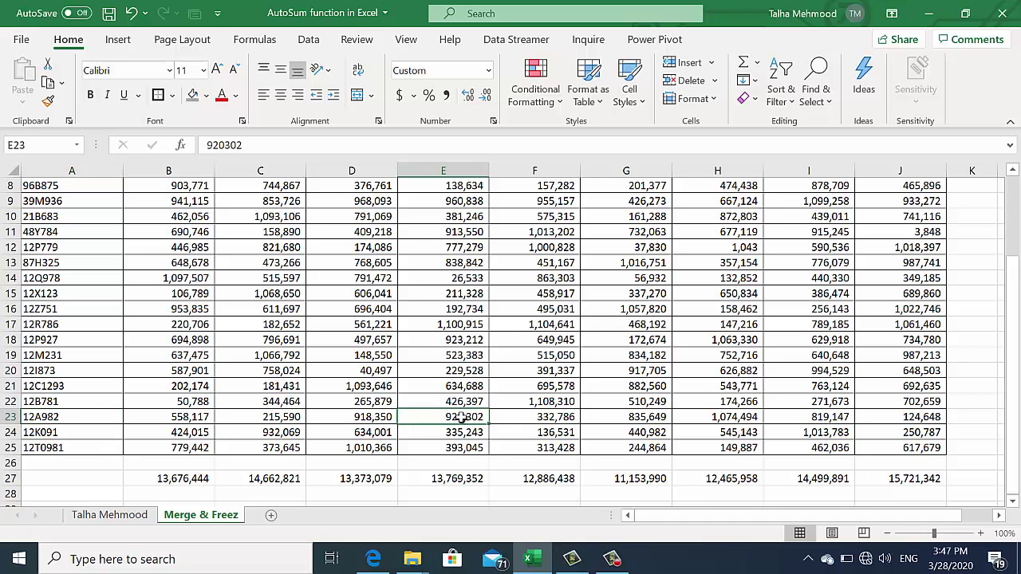
Step: Look up the Hyderabad column from the row of item 12A982 to its heading and the first items beneath it
key(Right)
key(Up)
key(Up)
key(Up)
key(Up)
key(Up)
key(Up)
key(Up)
key(Up)
key(Up)
key(Up)
key(Up)
key(Up)
key(Up)
key(Up)
key(Up)
key(Up)
key(Up)
key(Up)
key(Up)
key(Up)
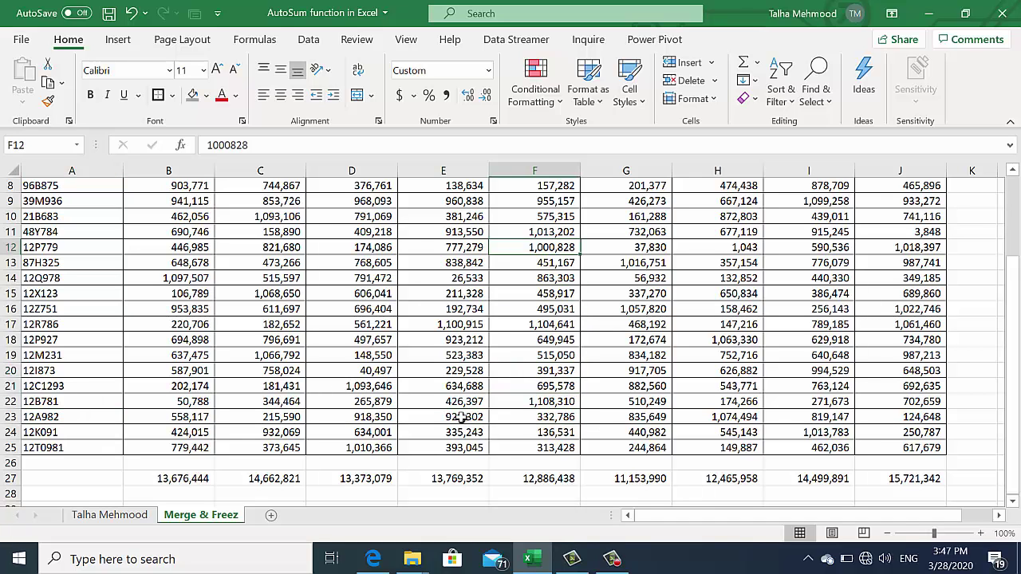
key(Down)
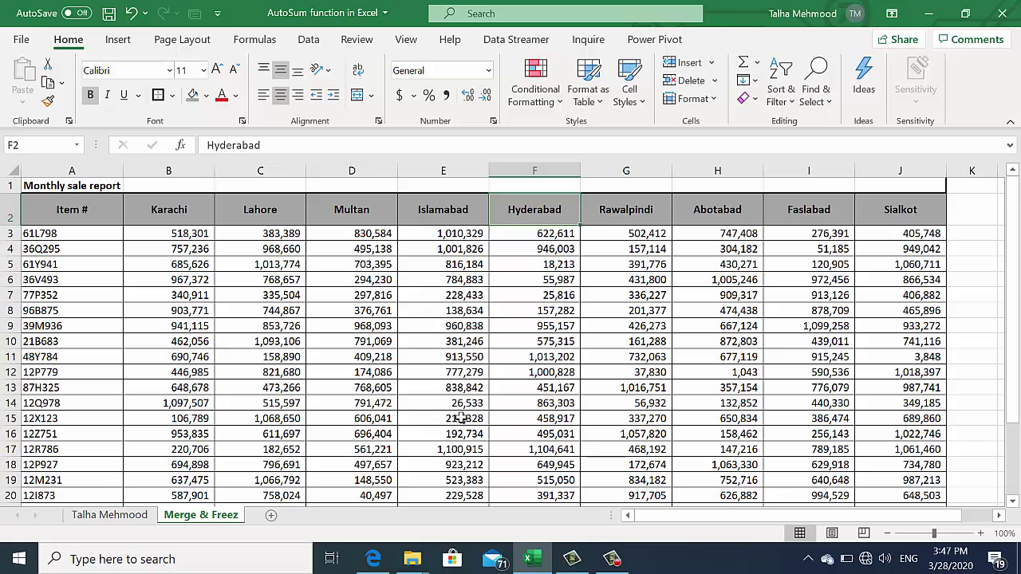
key(Down)
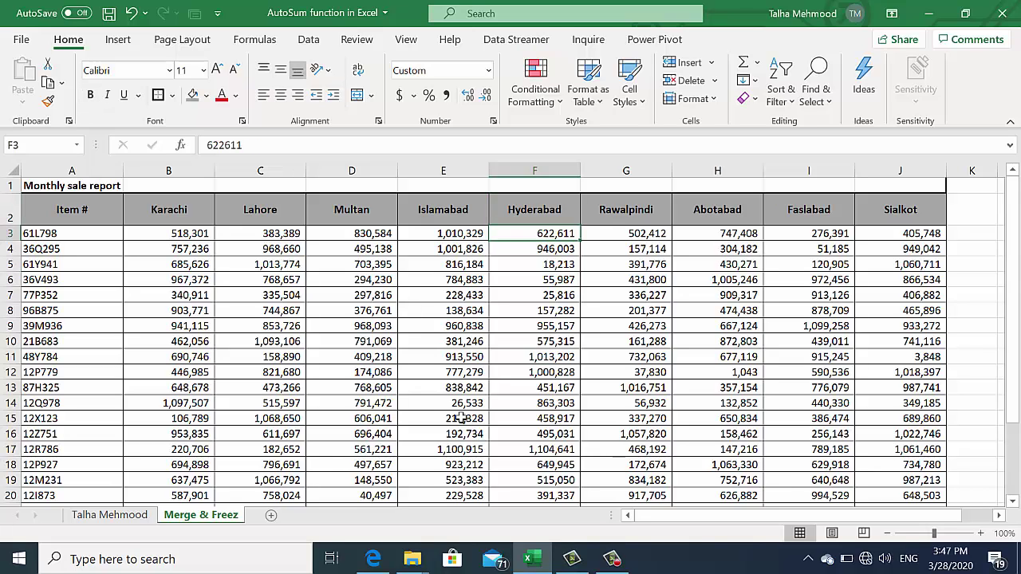
key(Down)
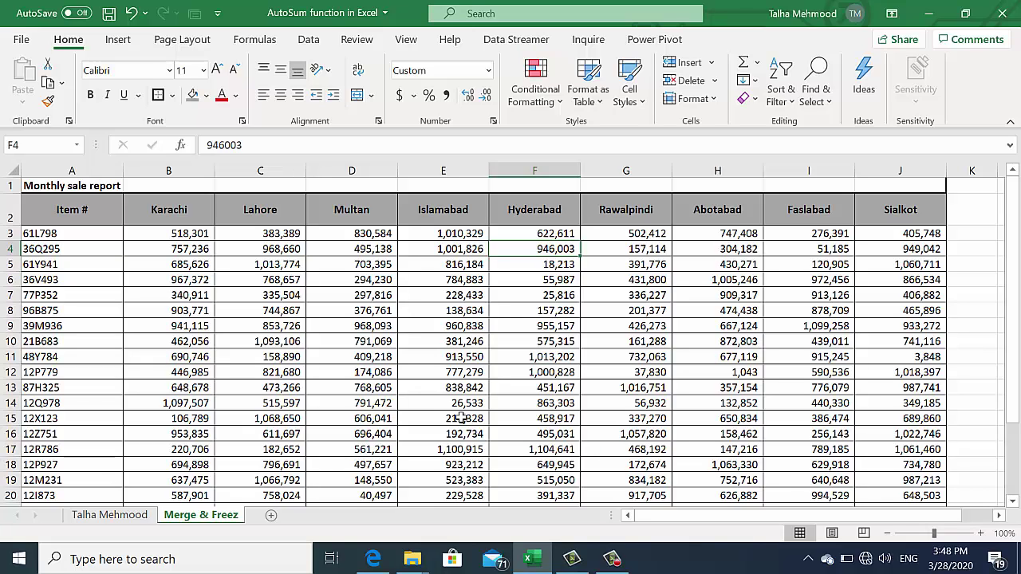
Step: Examine the extent of the title row from A1 to J1 and the separate cells in B7:F7 and C9:G9
click(50, 185)
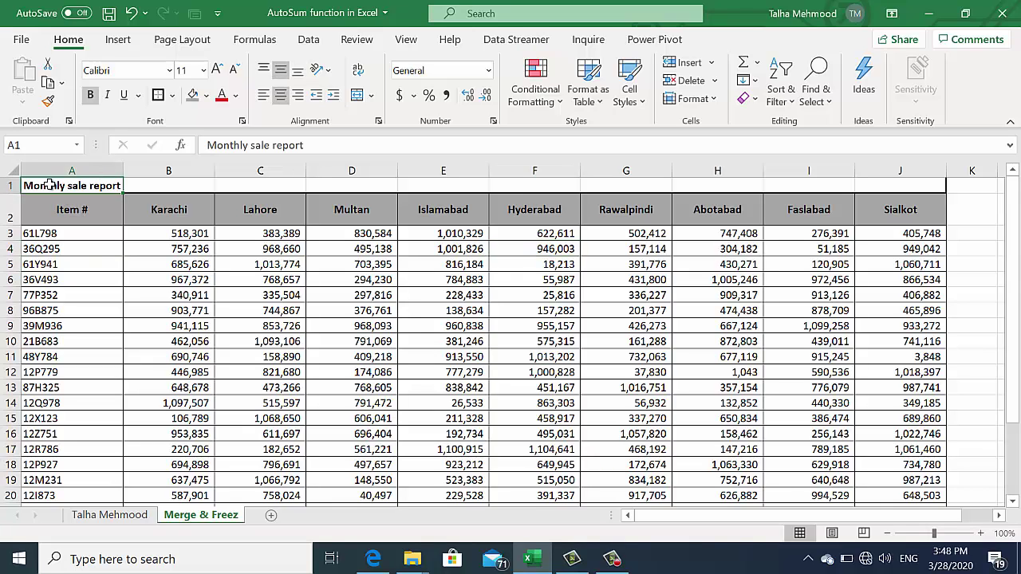
drag(50, 185, 263, 185)
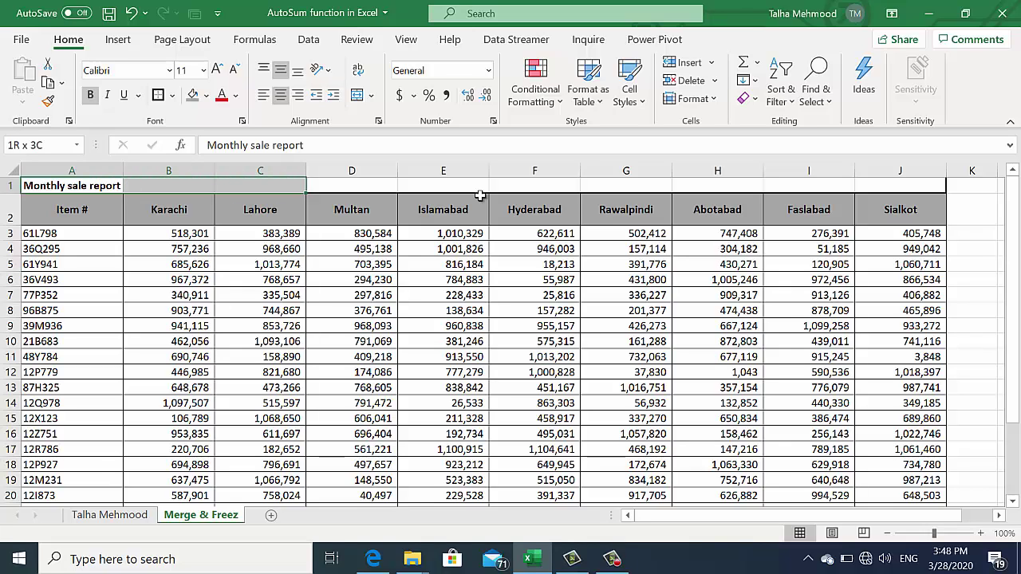
drag(479, 195, 907, 182)
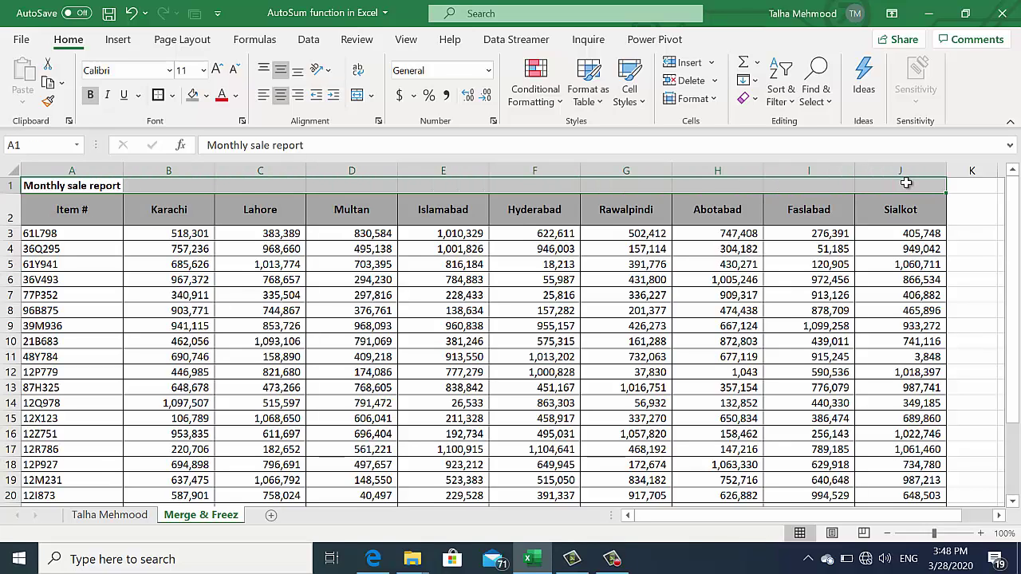
click(199, 285)
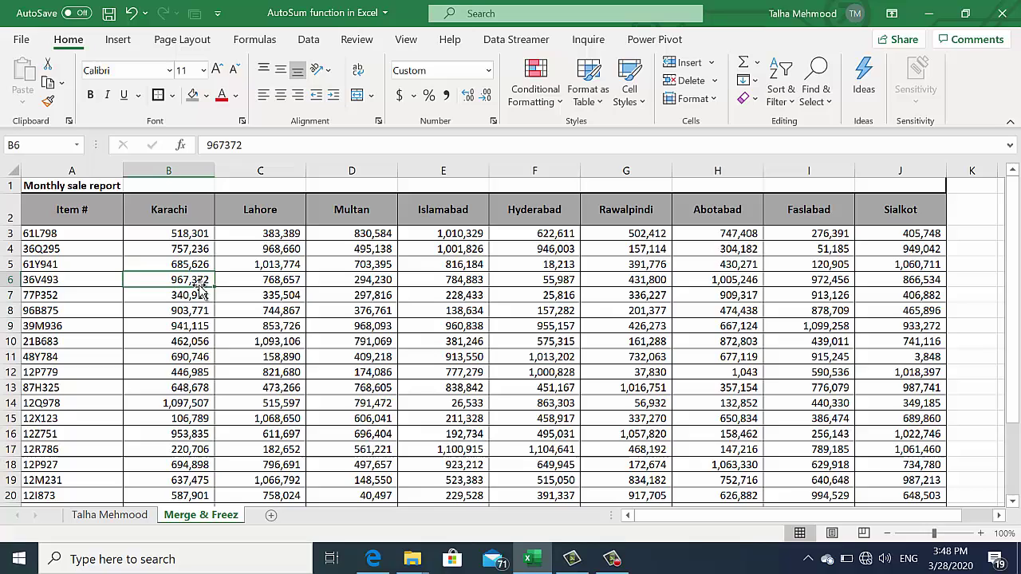
click(76, 189)
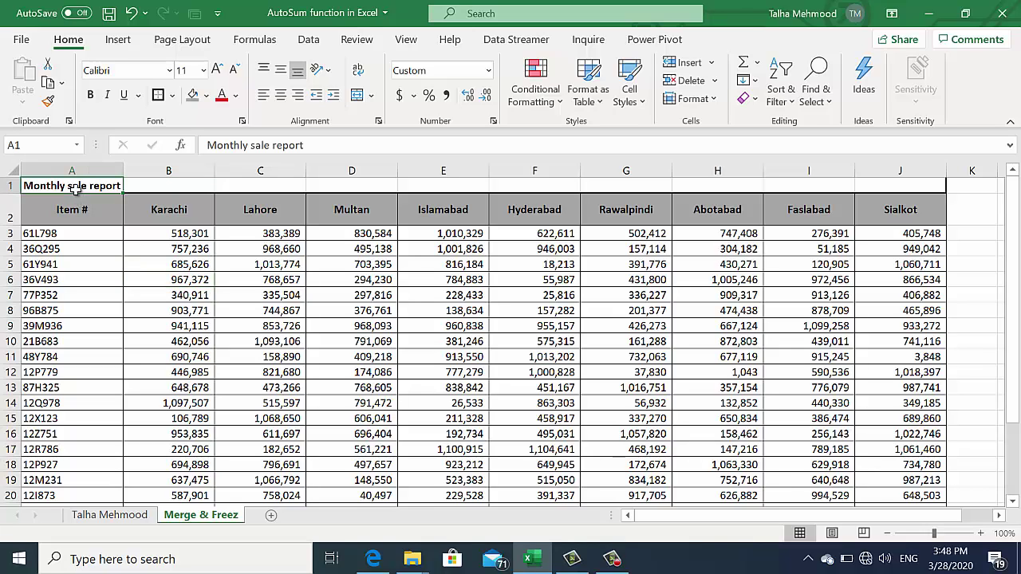
click(205, 295)
drag(206, 294, 518, 300)
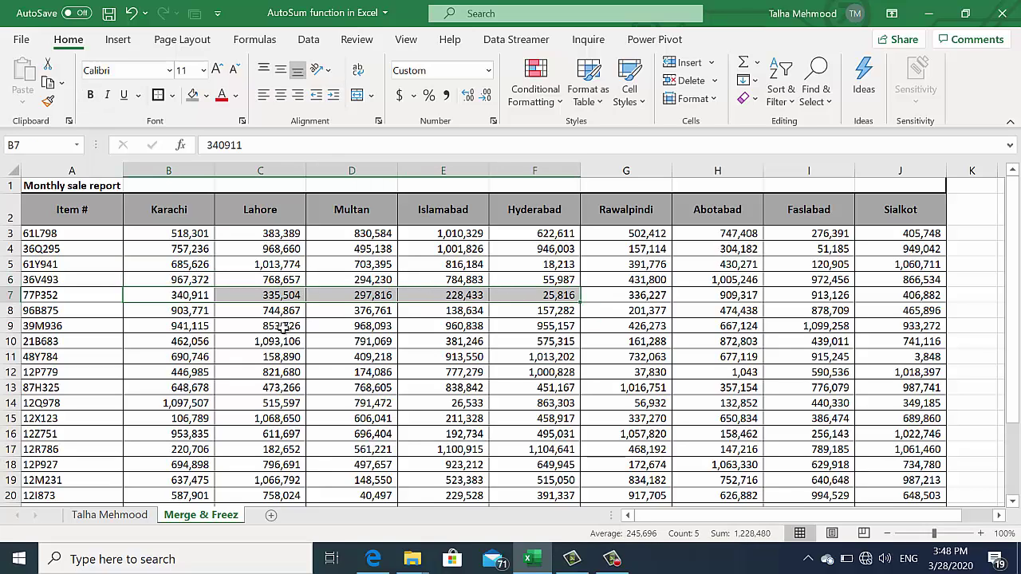
drag(285, 326, 603, 329)
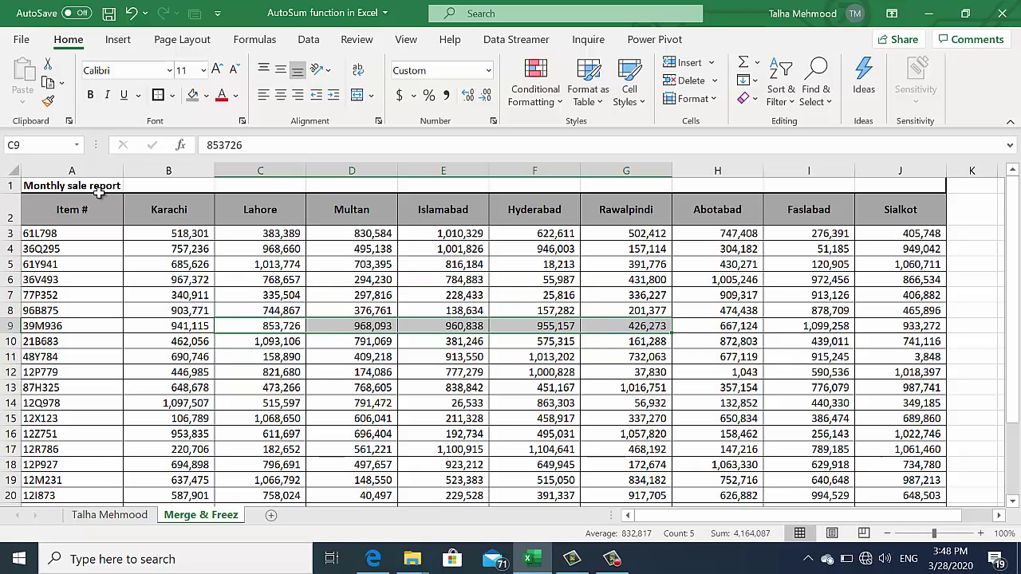
Step: Merge cells A1 to J1 of the Monthly sale report title row with the Merge Cells option
drag(91, 185, 888, 183)
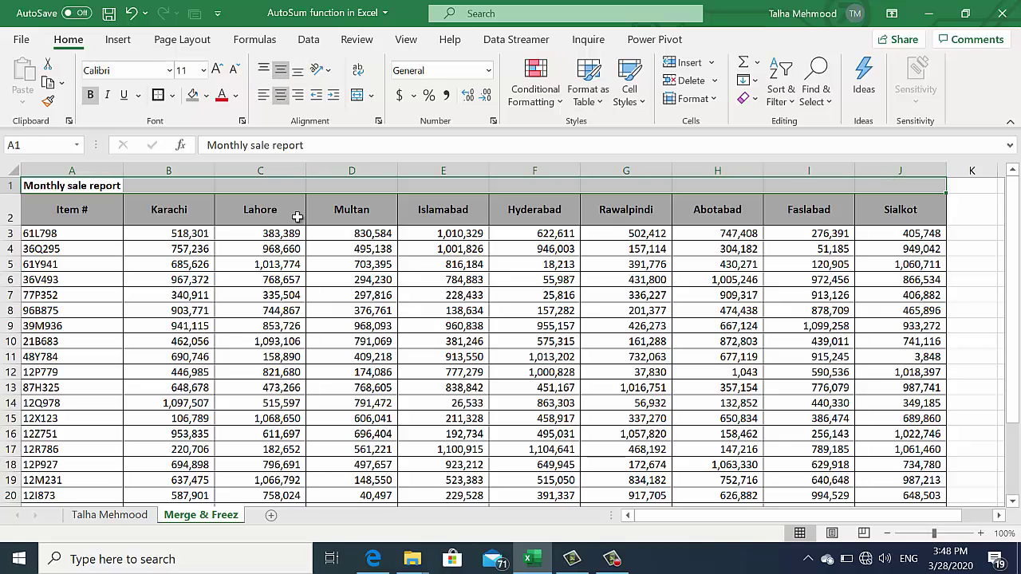
key(alt+h)
key(m)
key(m)
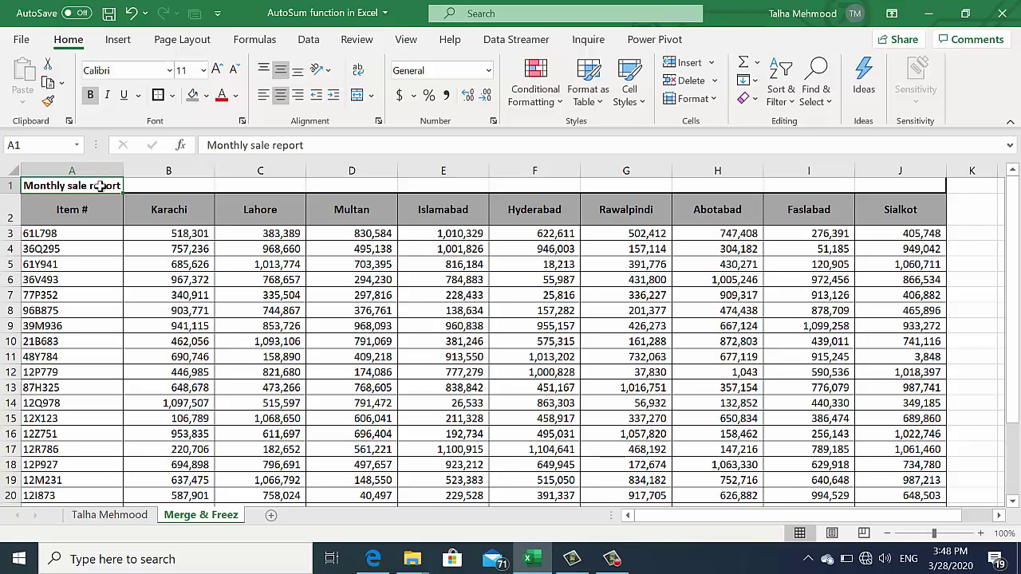
drag(100, 186, 879, 193)
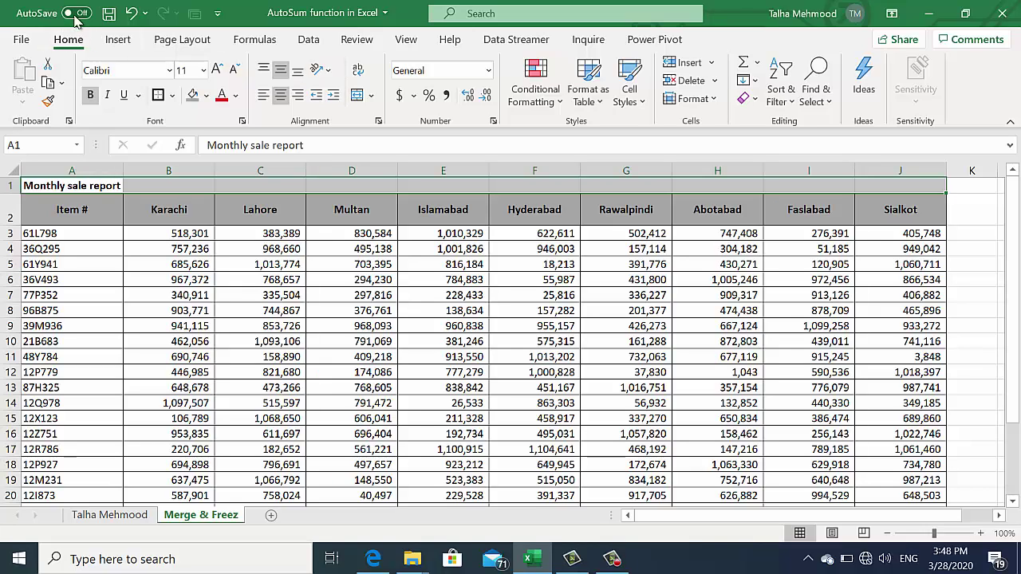
click(371, 96)
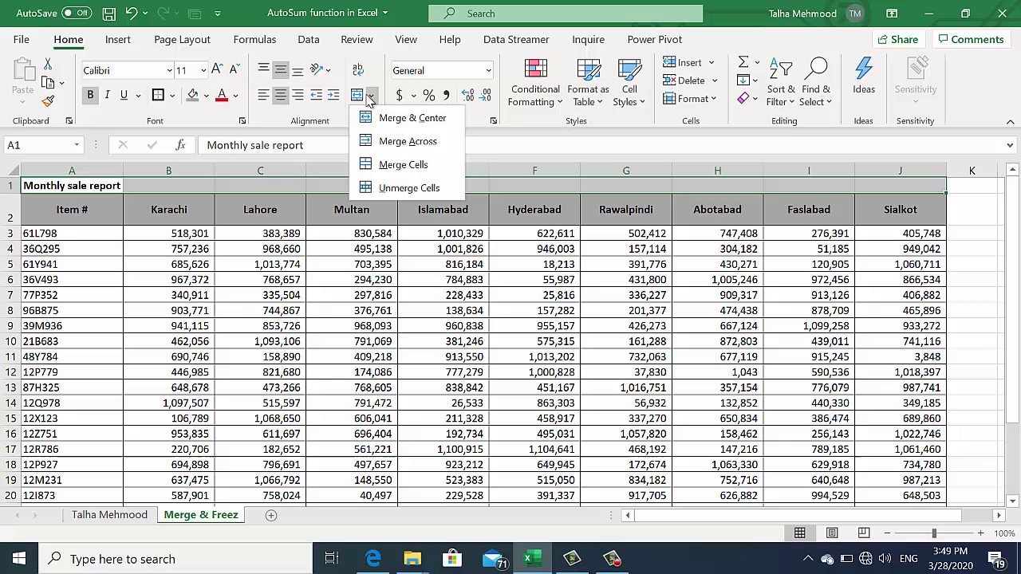
click(431, 165)
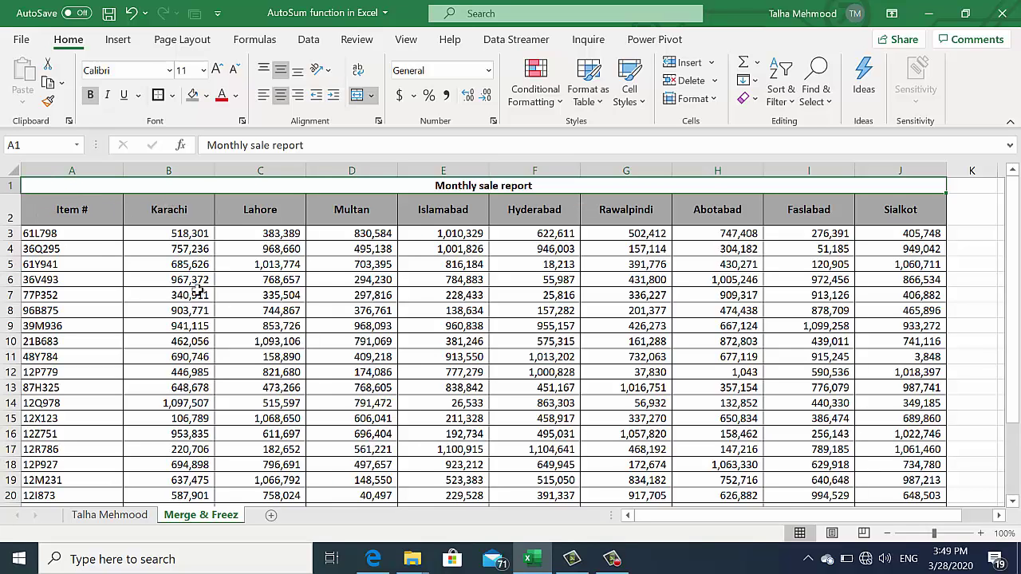
Step: Look down the Item # column from the merged title to the empty rows below the totals
key(Down)
key(Down)
key(Down)
key(Down)
key(Down)
key(Down)
key(Down)
key(Down)
key(Down)
key(Down)
key(Down)
key(Down)
key(Down)
key(Down)
key(Down)
key(Down)
key(Down)
key(Down)
key(Down)
key(Down)
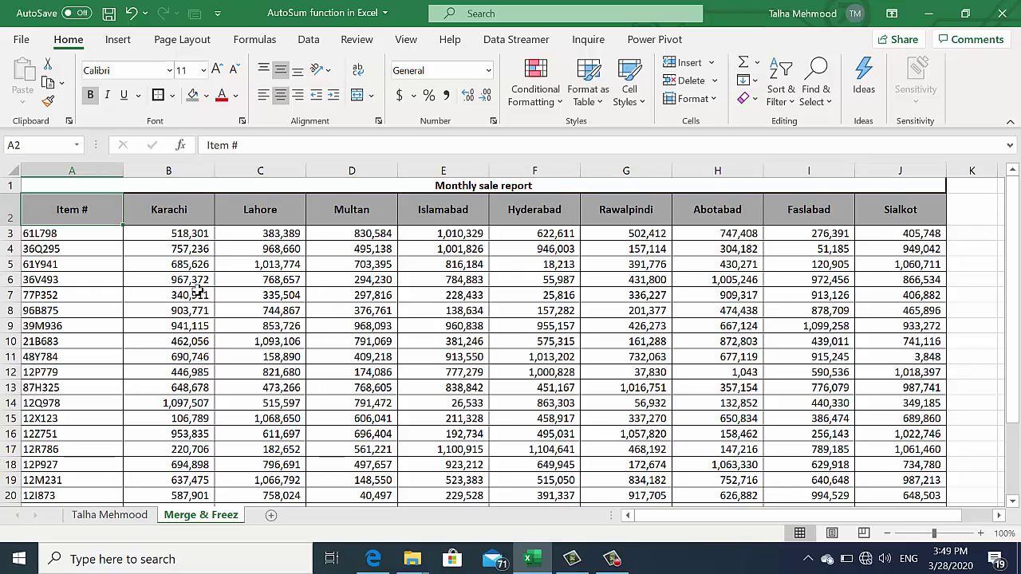
key(Down)
key(Down)
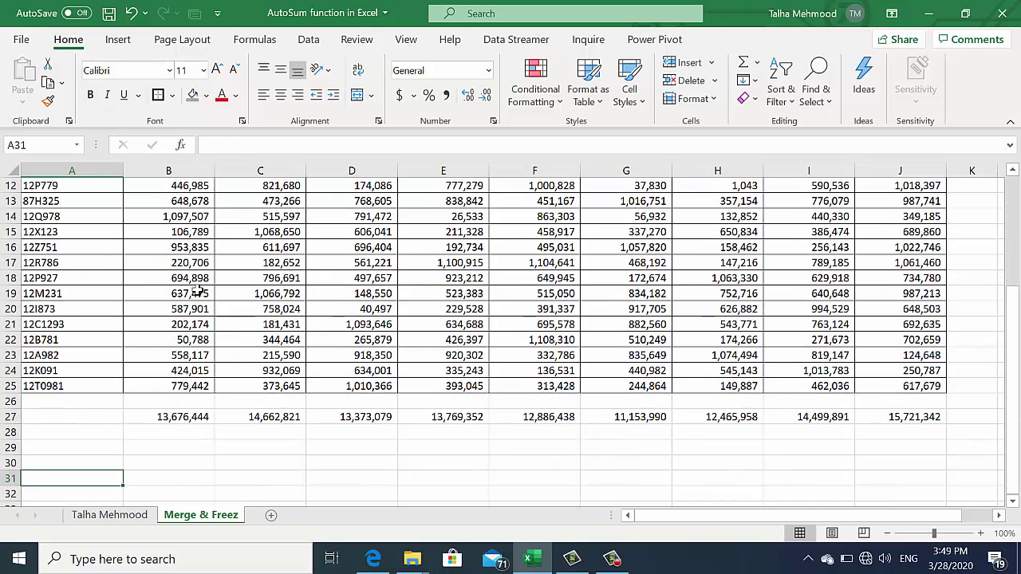
Step: Look back up the Item # column from the empty rows and move across to the Hyderabad column
key(Up)
key(Up)
key(Up)
key(Up)
key(Up)
key(Up)
key(Up)
key(Up)
key(Up)
key(Up)
key(Up)
key(Up)
key(Up)
key(Up)
key(Up)
key(Up)
key(Right)
key(Right)
key(Right)
key(Right)
key(Right)
Step: Examine the Hyderabad column by going down through its sales figures and back up
key(Down)
key(Down)
key(Down)
key(Down)
key(Down)
key(Down)
key(Down)
key(Down)
key(Down)
key(Down)
key(Down)
key(Down)
key(Down)
key(Down)
key(Down)
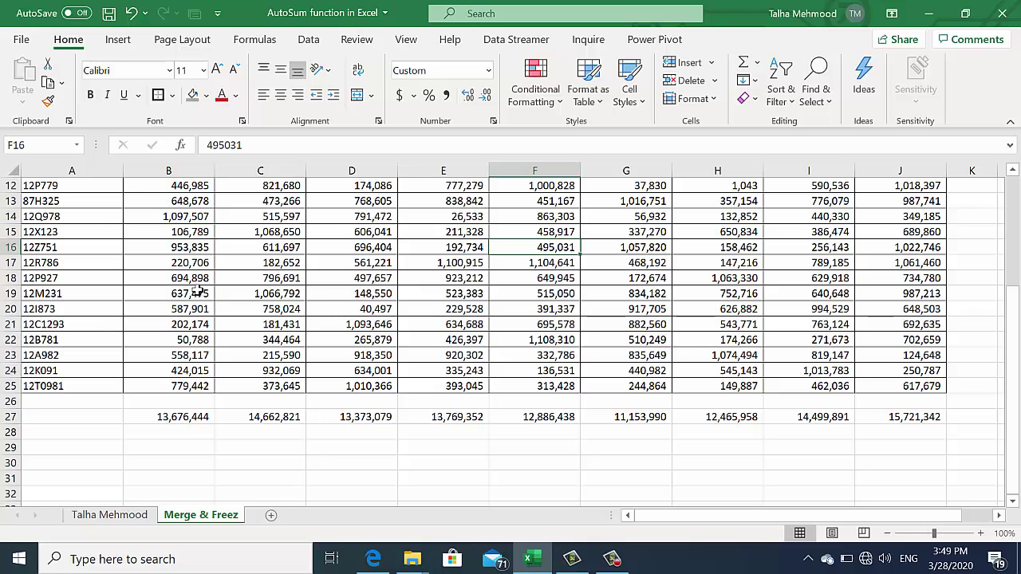
key(Up)
key(Up)
key(Up)
key(Up)
key(Up)
key(Up)
key(Up)
key(Up)
key(Up)
key(Up)
key(Up)
key(Up)
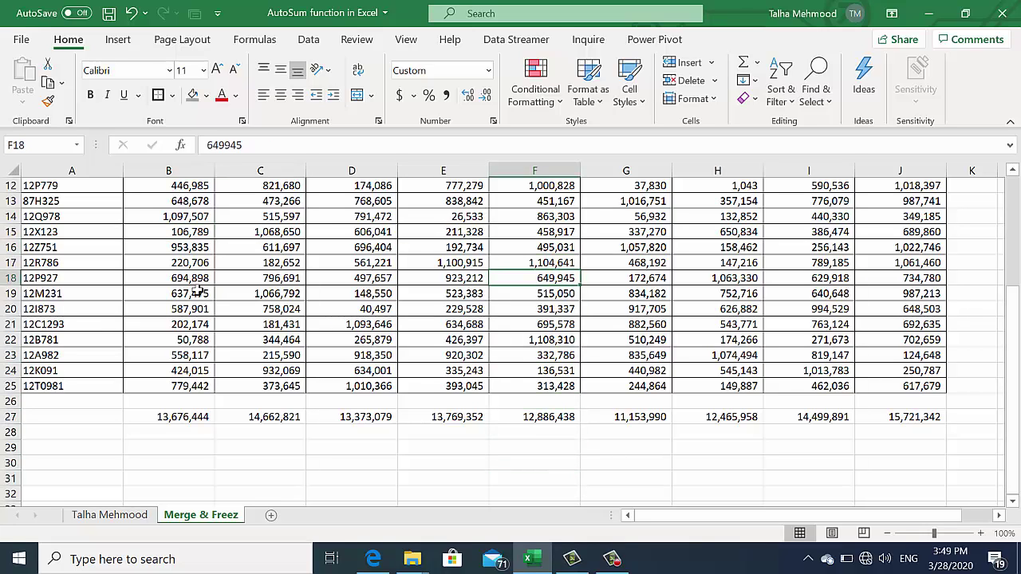
Step: Look down the Hyderabad figures once more and return up to the merged title row
key(Down)
key(Down)
key(Down)
key(Down)
key(Down)
key(Down)
key(Down)
key(Down)
key(Down)
key(Down)
key(Down)
key(Down)
key(Up)
key(Up)
key(Up)
key(Up)
key(Up)
key(Up)
key(Up)
key(Up)
key(Up)
key(Up)
key(Up)
key(Up)
key(Up)
key(Up)
key(Up)
key(Up)
key(Up)
key(Up)
key(Up)
key(Up)
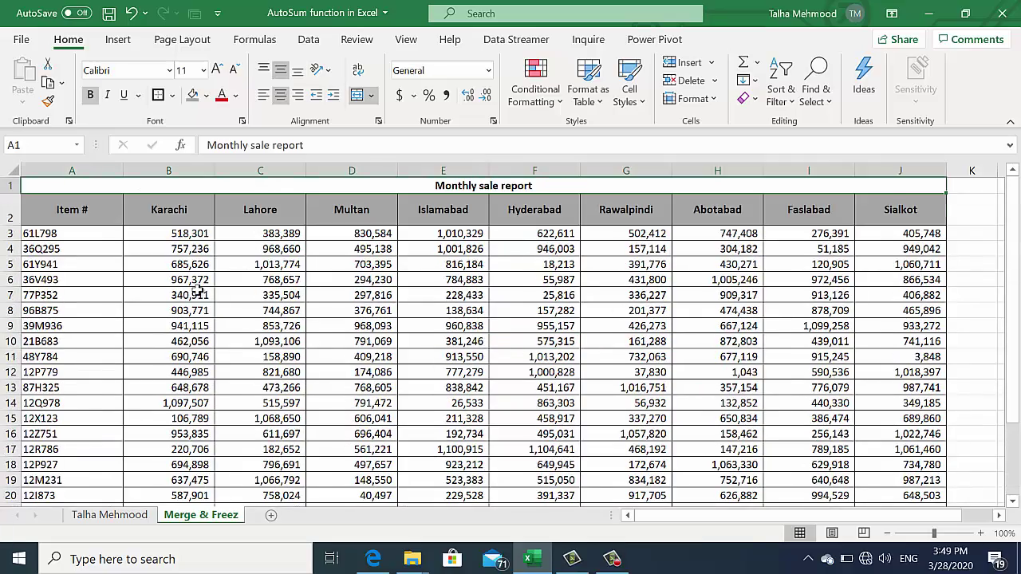
Step: Examine the Abotabad column by going down from the merged title row to the empty rows below the totals
key(Down)
key(Right)
key(Right)
key(Right)
key(Left)
key(Left)
key(Right)
key(Down)
key(Down)
key(Down)
key(Down)
key(Down)
key(Down)
key(Down)
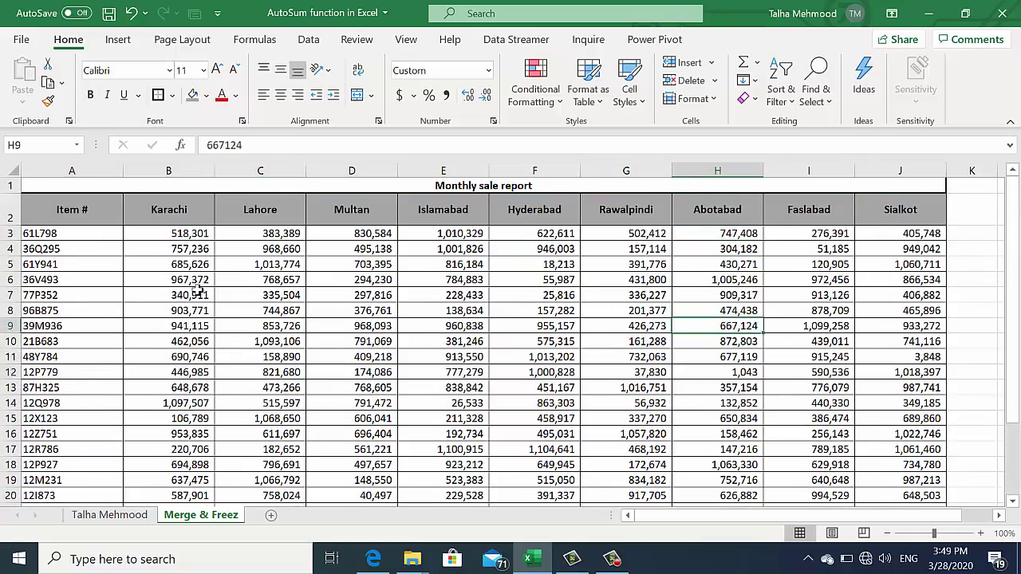
key(Down)
key(Down)
key(Down)
key(Down)
key(Down)
key(Down)
key(Down)
key(Down)
key(Down)
key(Down)
key(Down)
key(Down)
key(Down)
key(Down)
key(Down)
key(Down)
key(Down)
key(Down)
key(Down)
key(Down)
Step: Return up the Abotabad column from the empty rows to its upper sales figures
key(Up)
key(Up)
key(Up)
key(Up)
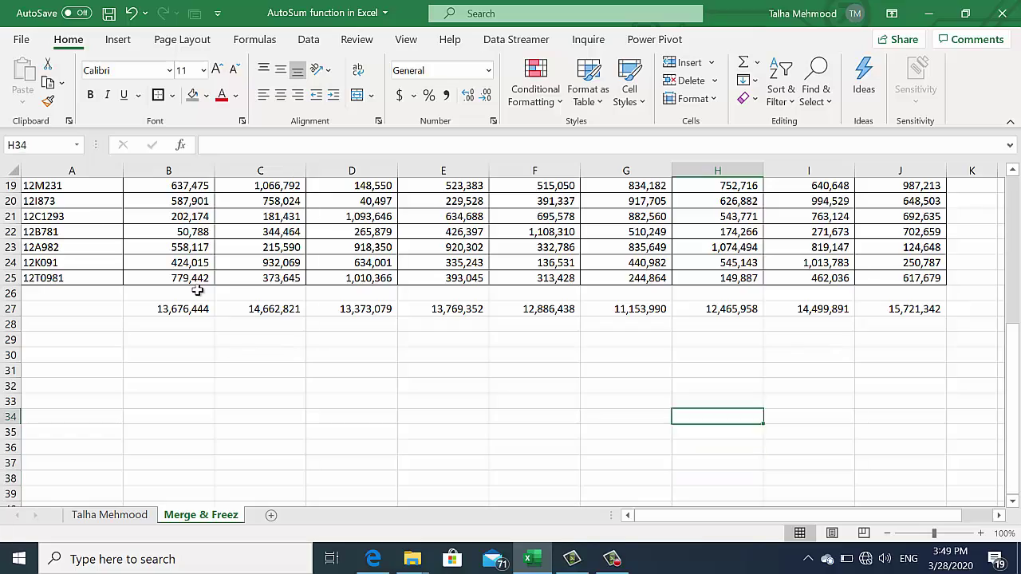
key(Up)
key(Up)
key(Up)
key(Up)
key(Up)
key(Up)
key(Up)
key(Up)
key(Up)
key(Up)
key(Up)
key(Up)
key(Up)
key(Up)
key(Up)
key(Up)
key(Up)
key(Up)
key(Up)
key(Up)
key(Down)
key(Down)
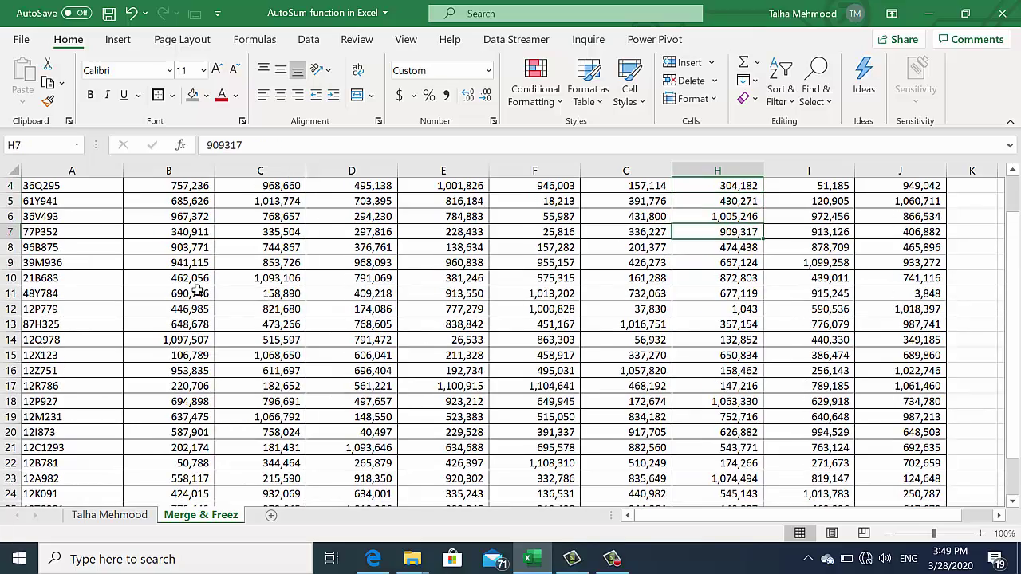
Step: Cross from the Abotabad figures to the Item # column and look down it to the empty rows below the totals
key(Down)
key(Down)
key(Down)
key(Down)
key(Down)
key(Down)
key(Down)
key(Left)
key(Left)
key(Left)
key(Left)
key(Left)
key(Left)
key(Left)
key(Down)
key(Down)
key(Down)
key(Down)
key(Down)
key(Down)
key(Down)
key(Down)
key(Down)
key(Down)
key(Down)
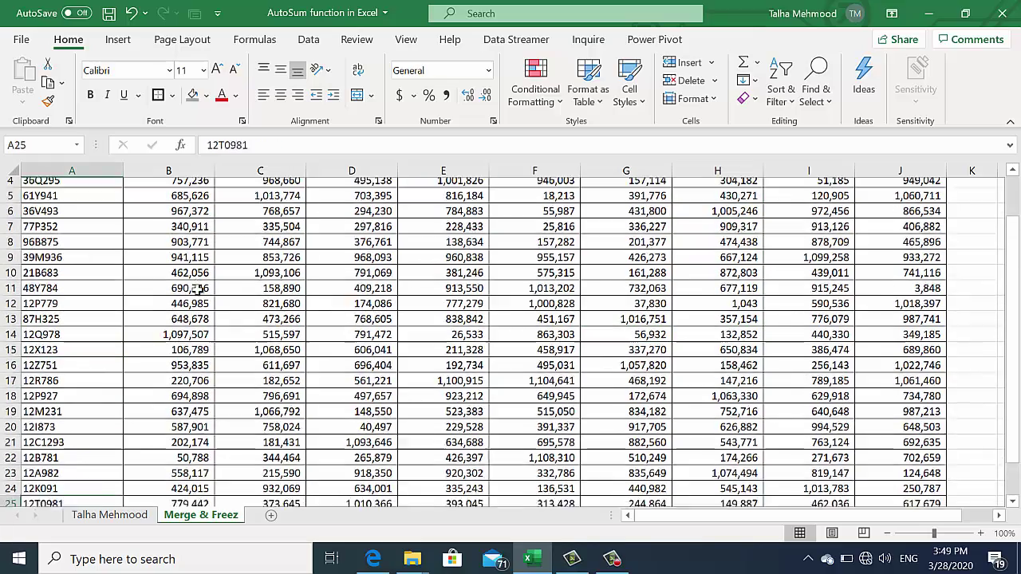
key(Down)
key(Down)
key(Down)
key(Down)
key(Down)
key(Down)
key(Down)
key(Down)
key(Down)
key(Down)
key(Down)
key(Down)
key(Down)
key(Down)
Step: Move across to the Multan column and look up it from the empty rows to its upper sales figures
key(Right)
key(Right)
key(Right)
key(Up)
key(Up)
key(Up)
key(Up)
key(Up)
key(Up)
key(Up)
key(Up)
key(Up)
key(Up)
key(Up)
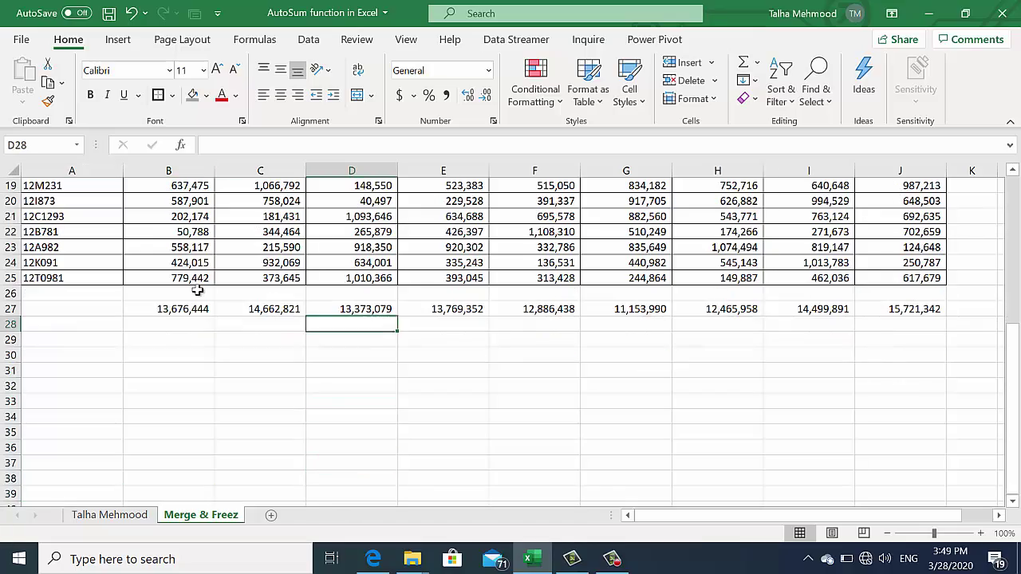
key(Up)
key(Up)
key(Up)
key(Up)
key(Up)
key(Up)
key(Up)
key(Up)
key(Up)
key(Up)
key(Up)
key(Up)
key(Up)
key(Up)
key(Up)
key(Up)
key(Up)
key(Up)
key(Up)
key(Up)
key(Down)
key(Down)
key(Down)
key(Down)
key(Down)
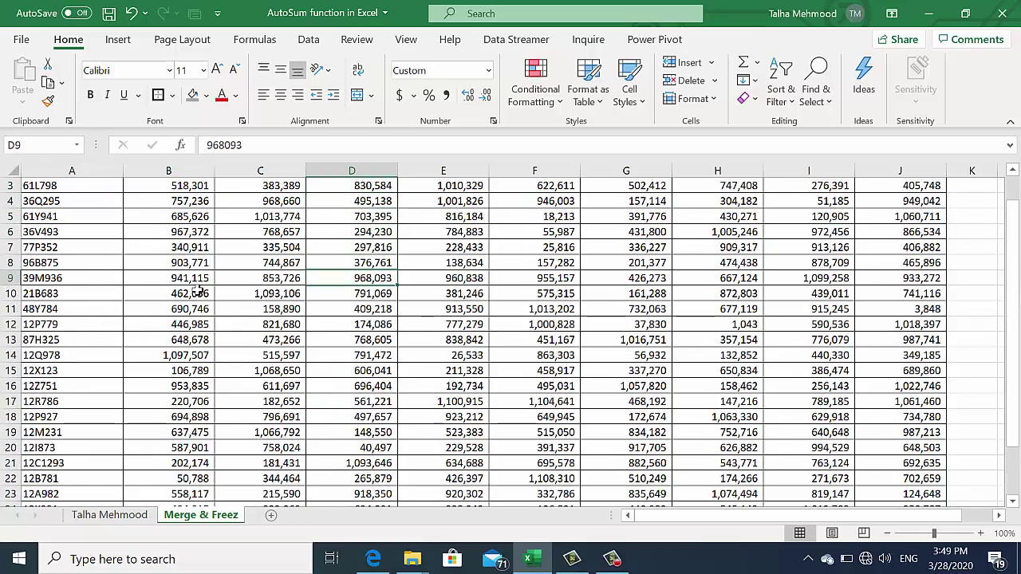
Step: Look down the Multan column to the empty rows below the totals and cross to the Abotabad column
key(Down)
key(Down)
key(Down)
key(Down)
key(Down)
key(Down)
key(Down)
key(Down)
key(Down)
key(Down)
key(Down)
key(Down)
key(Down)
key(Down)
key(Down)
key(Down)
key(Down)
key(Down)
key(Down)
key(Down)
key(Right)
key(Right)
key(Right)
key(Right)
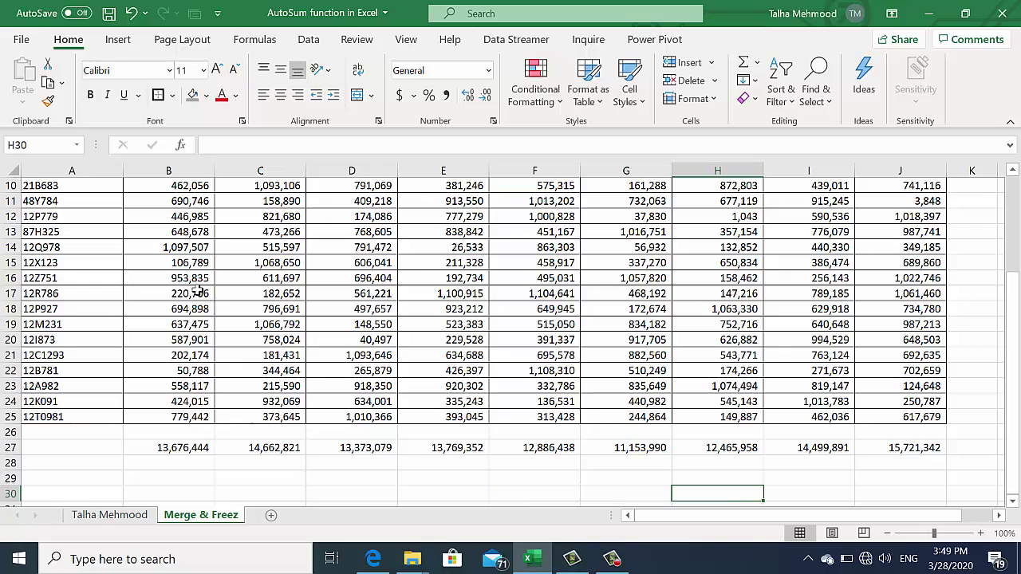
Step: Look up the lower Abotabad figures, then move to the Faslabad column and follow it up to its heading
key(Up)
key(Up)
key(Up)
key(Up)
key(Up)
key(Up)
key(Up)
key(Up)
key(Up)
key(Right)
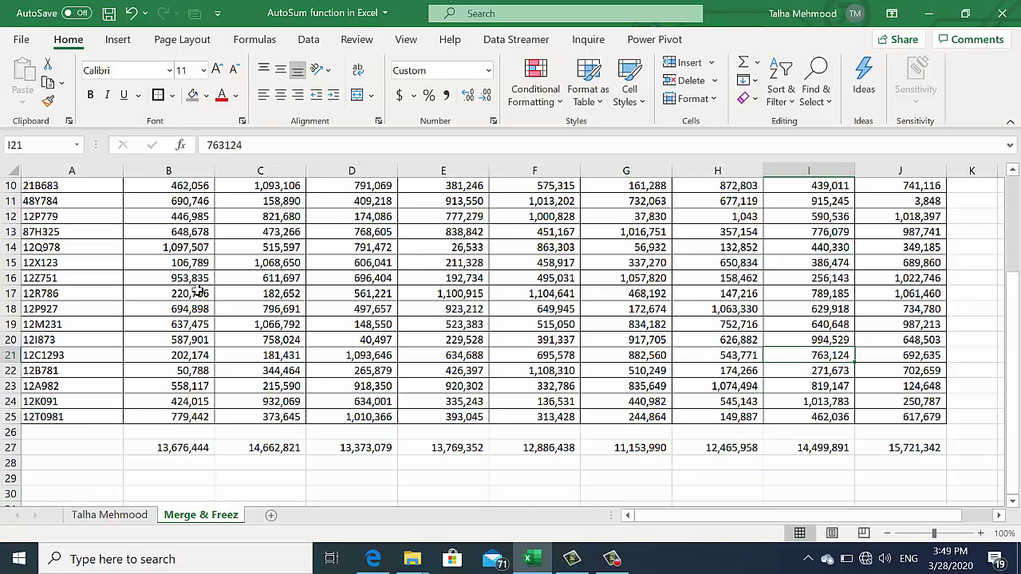
key(Up)
key(Up)
key(Up)
key(Up)
key(Up)
key(Up)
key(Up)
key(Up)
key(Up)
key(Up)
key(Up)
key(Up)
key(Up)
key(Up)
key(Up)
key(Up)
key(Up)
key(Up)
key(Up)
key(Up)
key(Down)
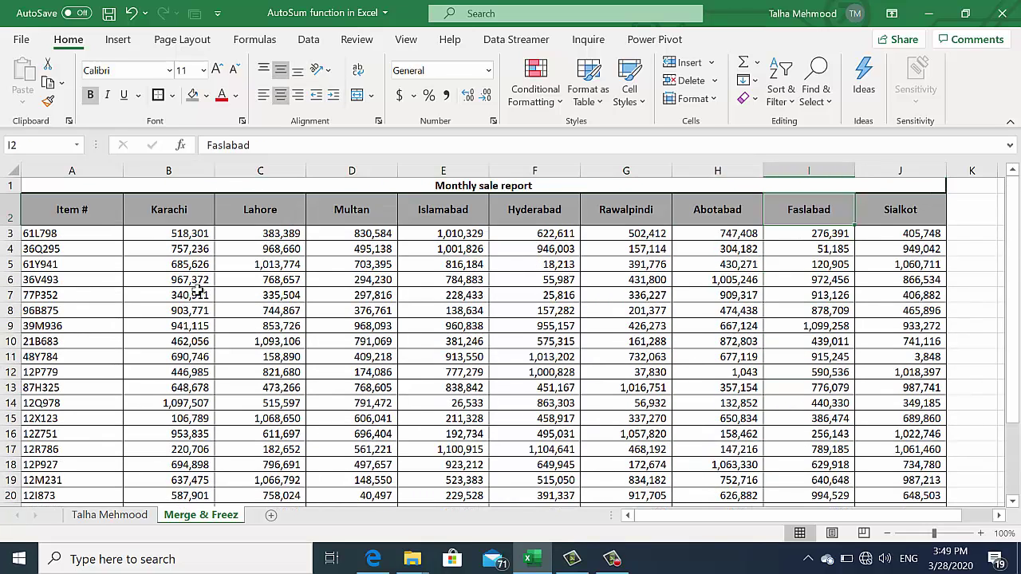
Step: Review the headings from Faslabad back to Item #, then the first two sales figures under Lahore
key(Left)
key(Left)
key(Left)
key(Left)
key(Left)
key(Left)
key(Left)
key(Left)
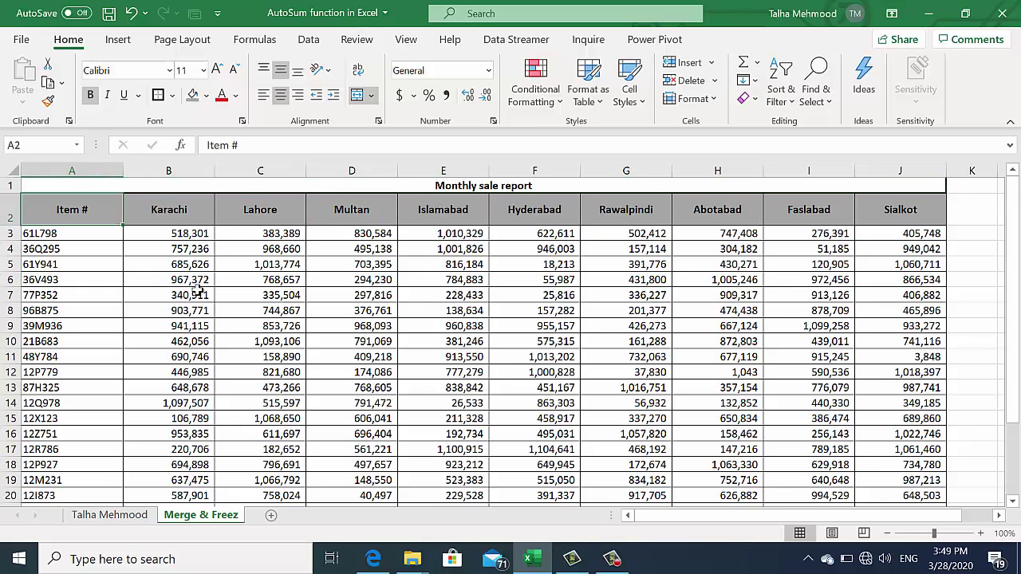
key(Right)
key(Right)
key(Down)
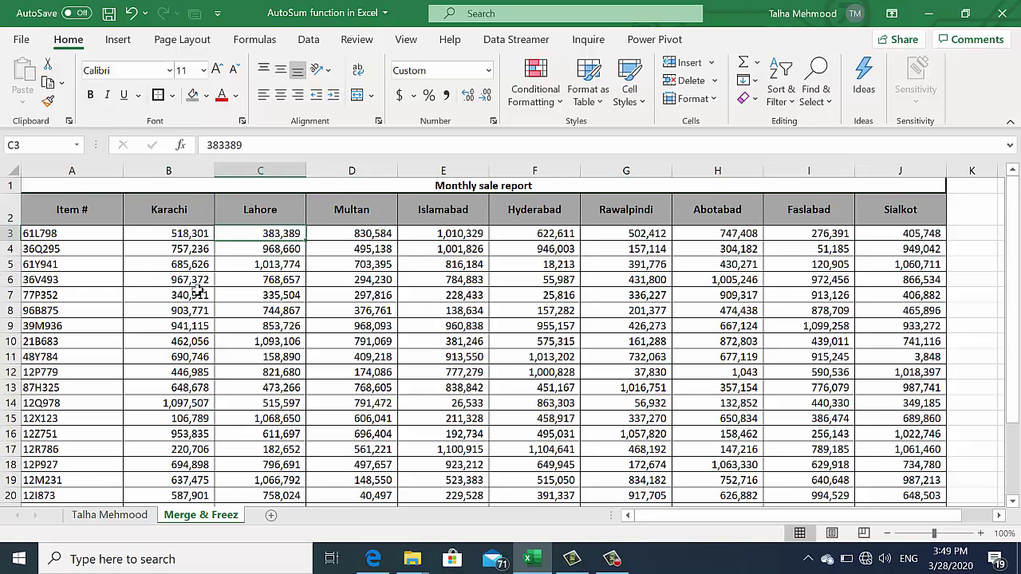
key(Down)
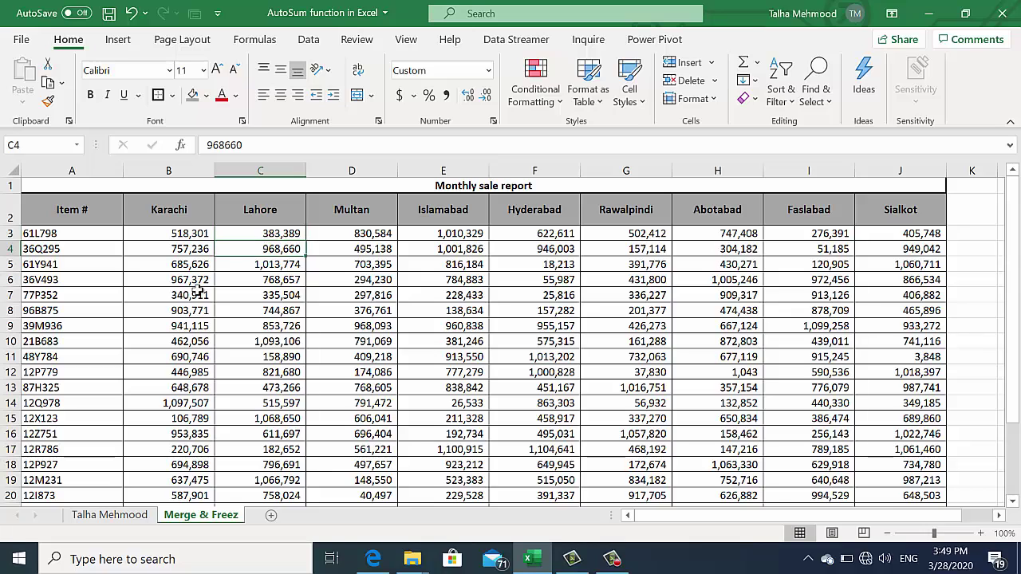
Step: Select the whole of row 3, clear that selection, and select the whole of row 10
click(3, 233)
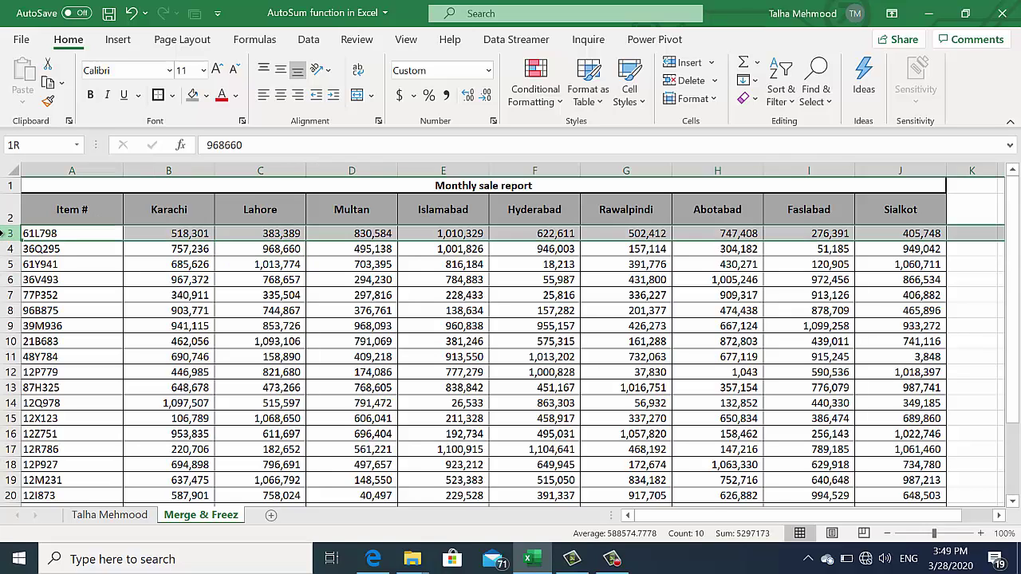
click(141, 310)
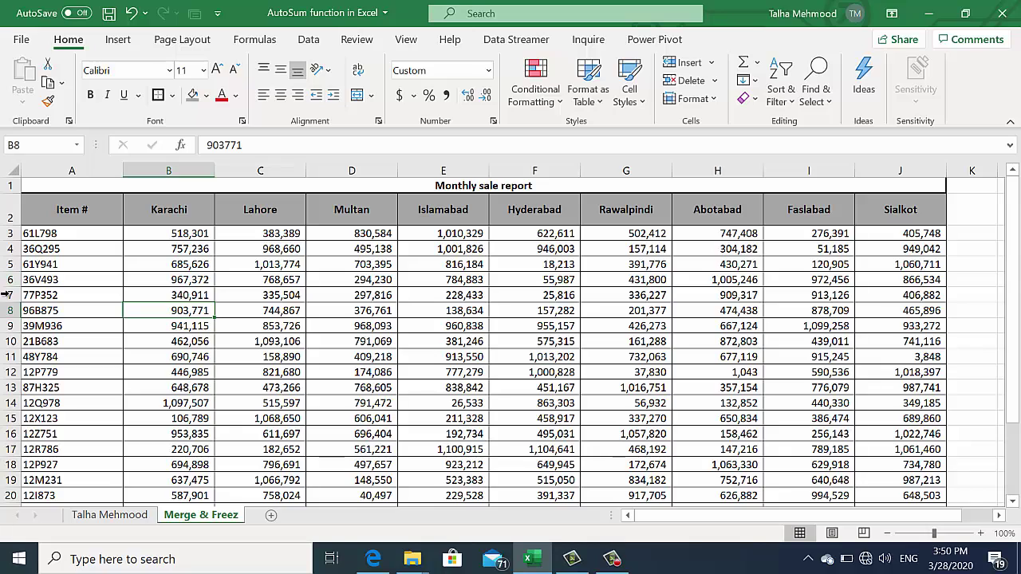
click(4, 341)
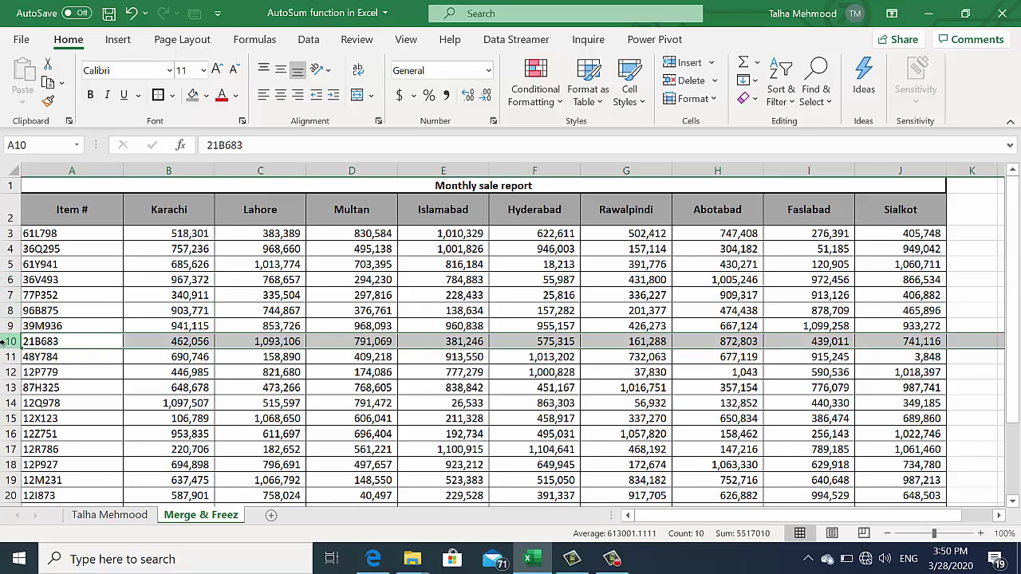
Step: Go to cell C7 in the Lahore column and extend the selection to the entire row 7
key(Up)
key(Up)
key(Right)
key(Right)
key(Right)
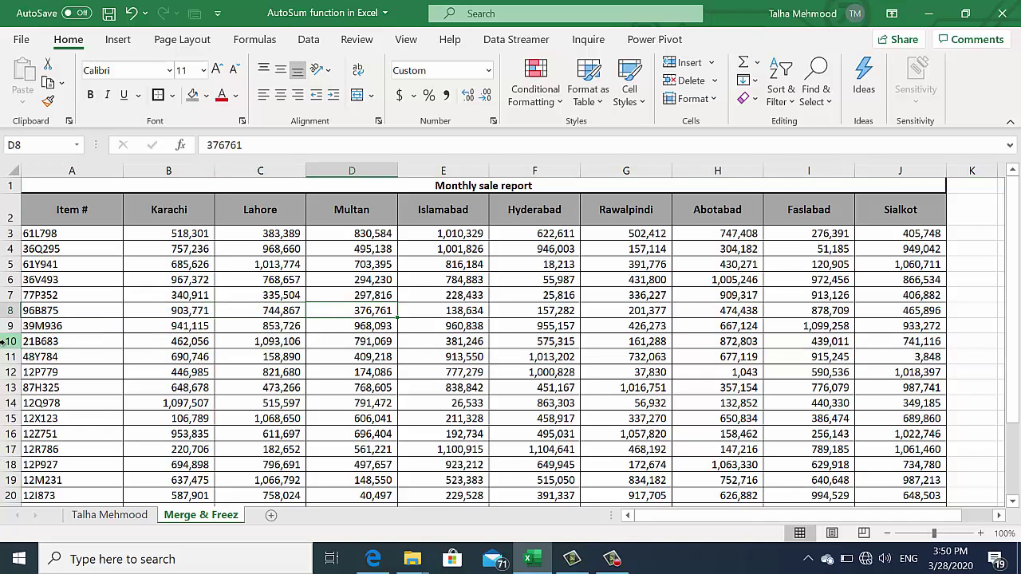
key(Left)
key(Up)
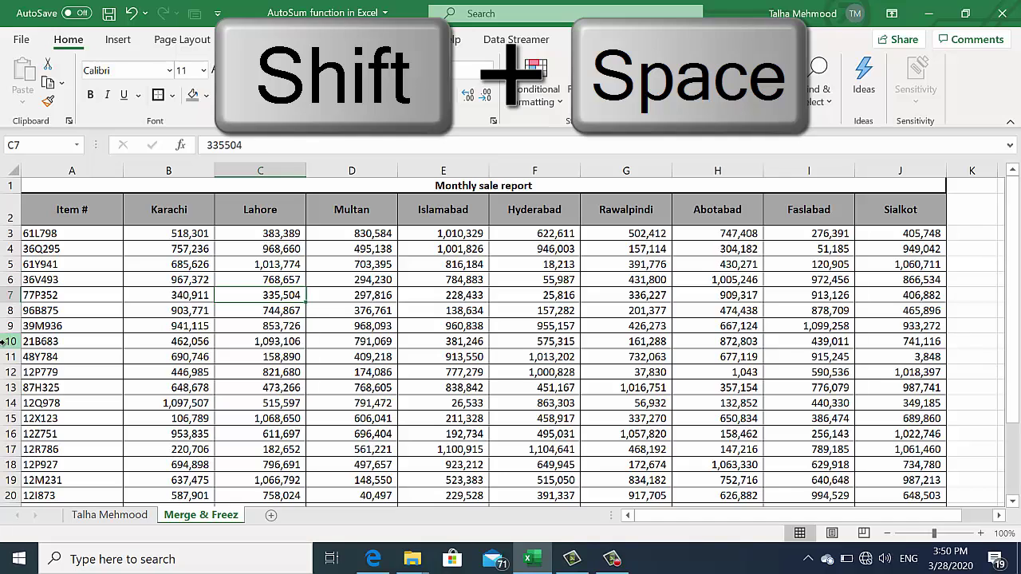
key(shift+space)
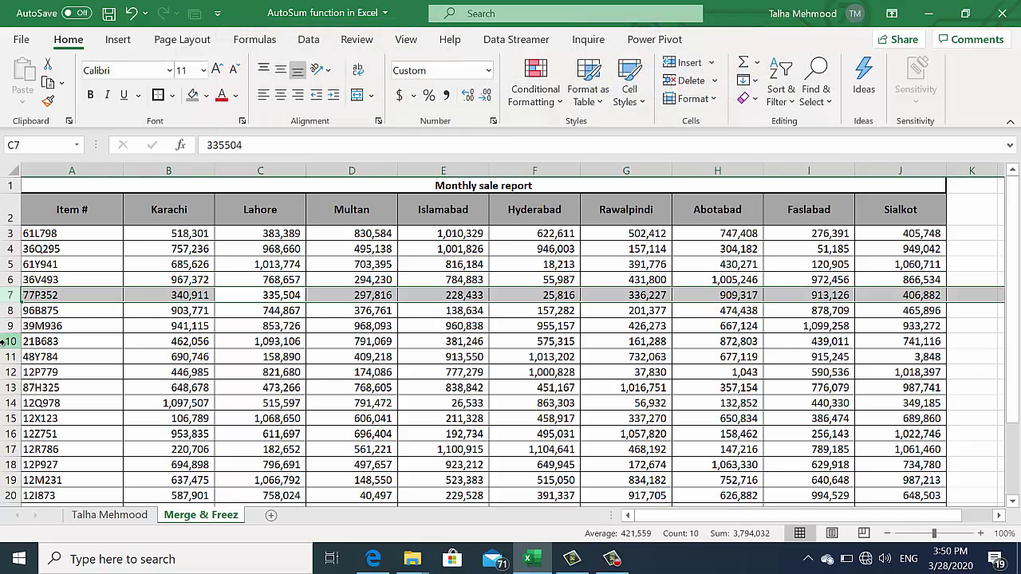
Step: Go to cell C6 and extend the selection to the entire row 6
key(Down)
key(Up)
key(Up)
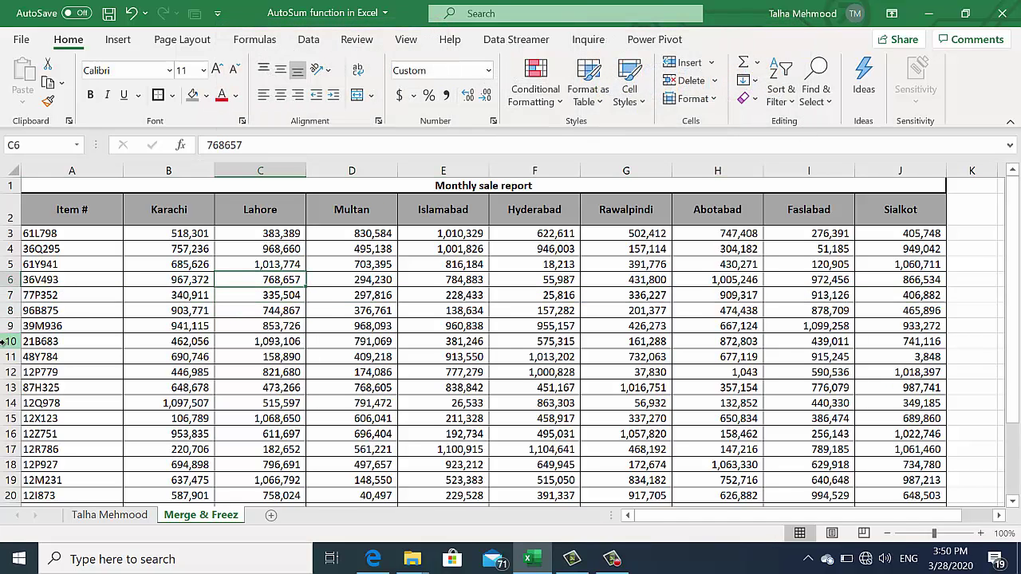
key(shift+space)
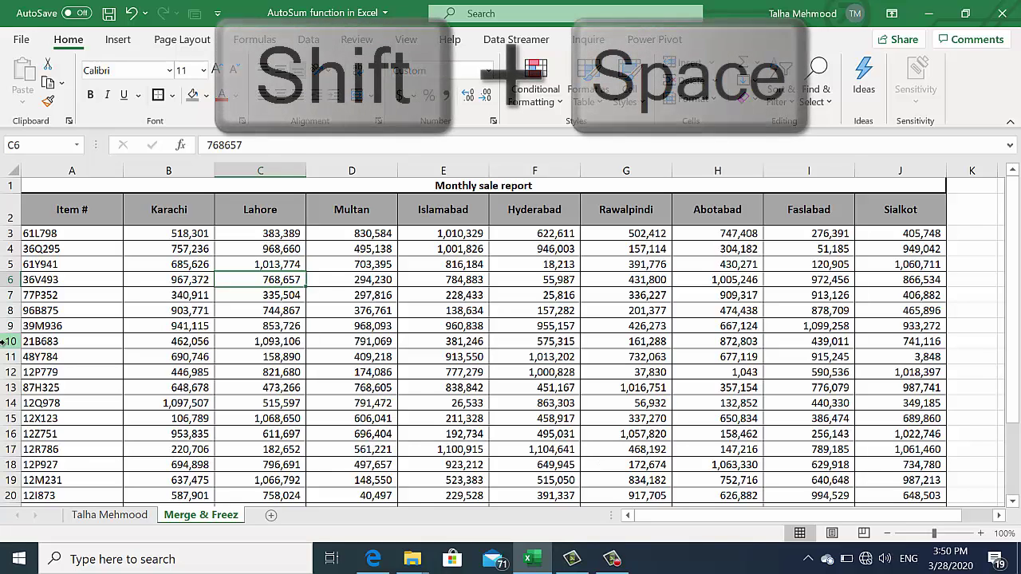
key(shift+space)
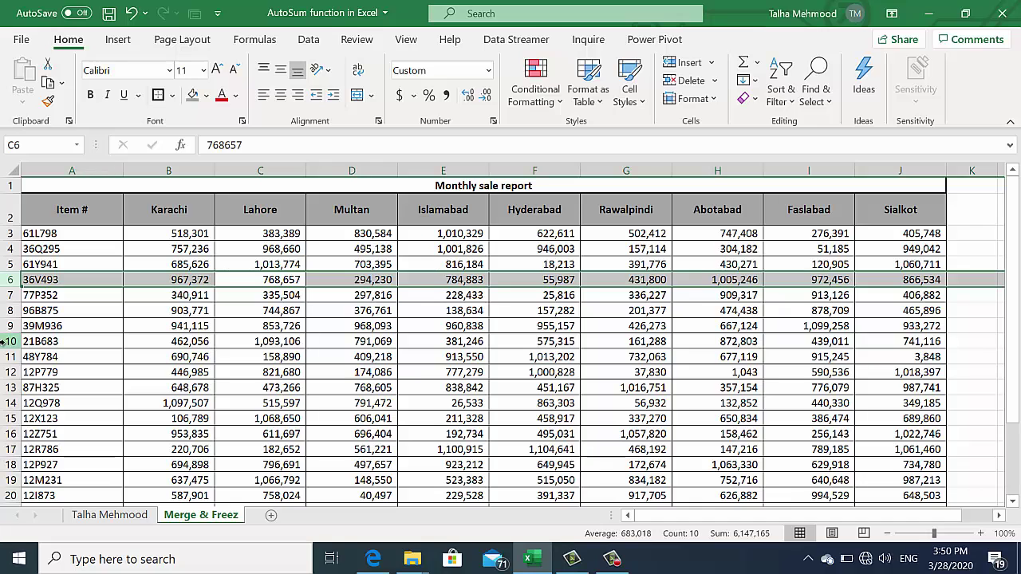
Step: Select the entire column L from cell L6, then reduce the selection to that single cell
key(Right)
key(Right)
key(Right)
key(Right)
key(Right)
key(Right)
key(Right)
key(Right)
key(Right)
key(Right)
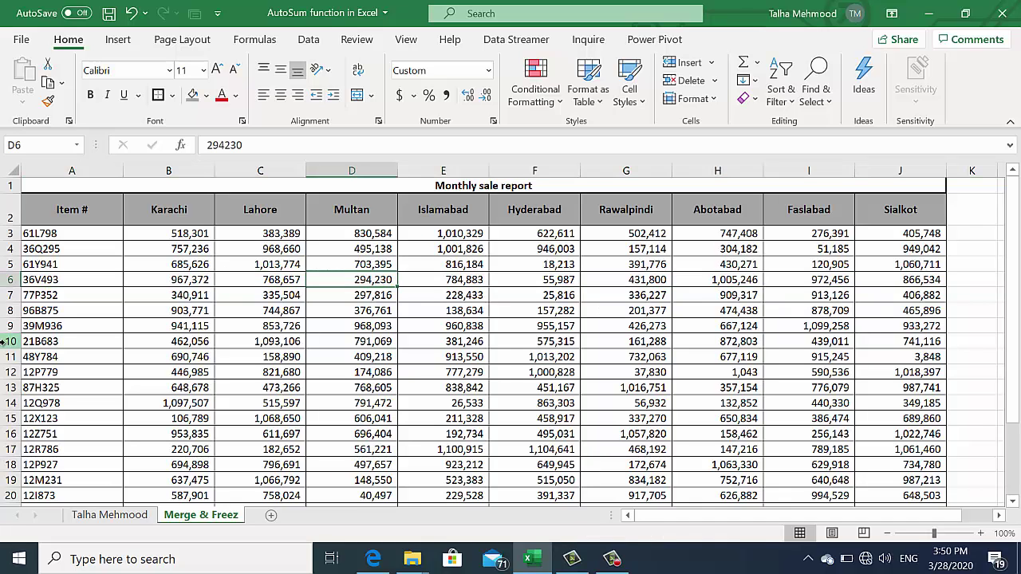
key(Left)
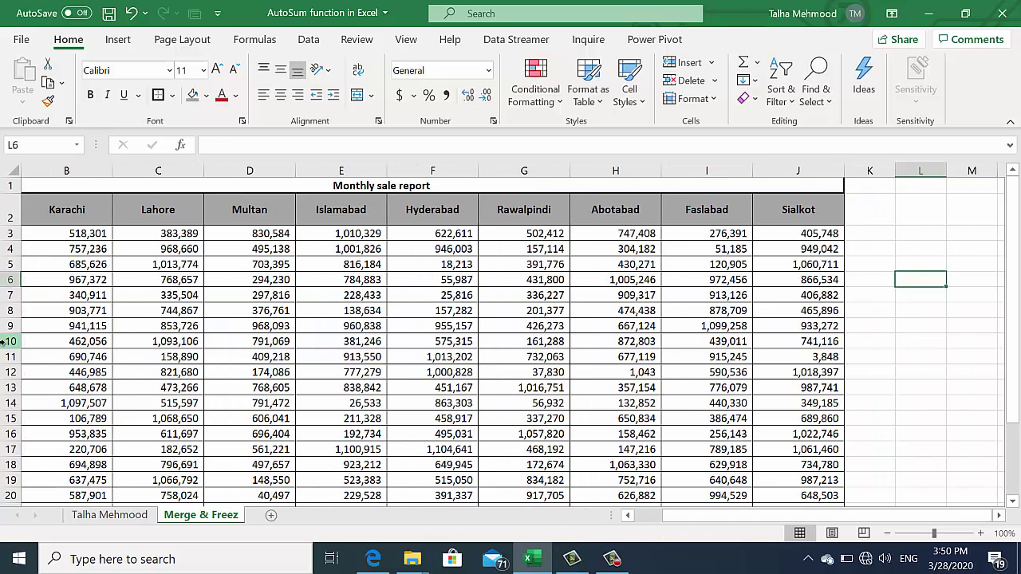
key(ctrl+space)
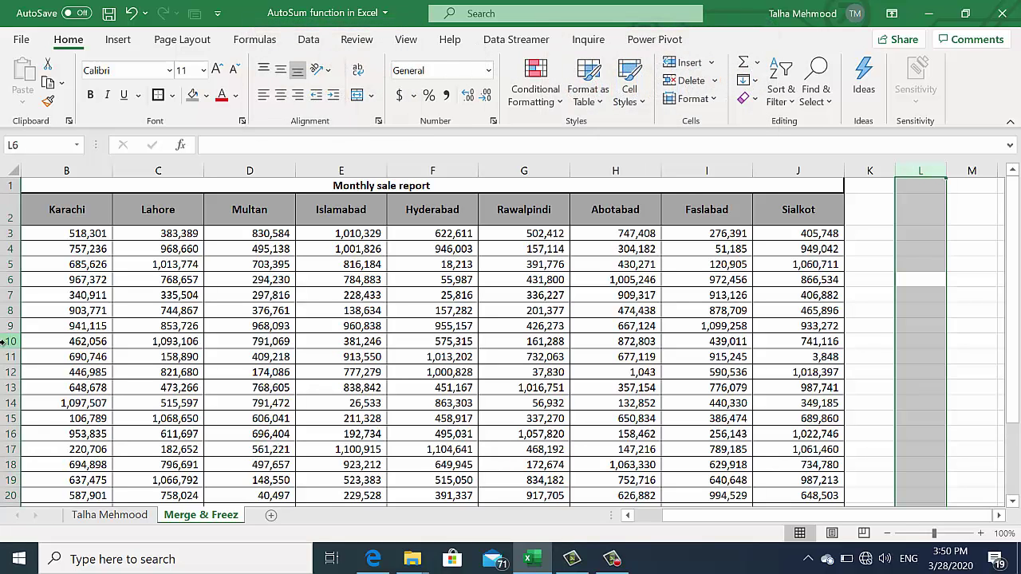
key(shift+BackSpace)
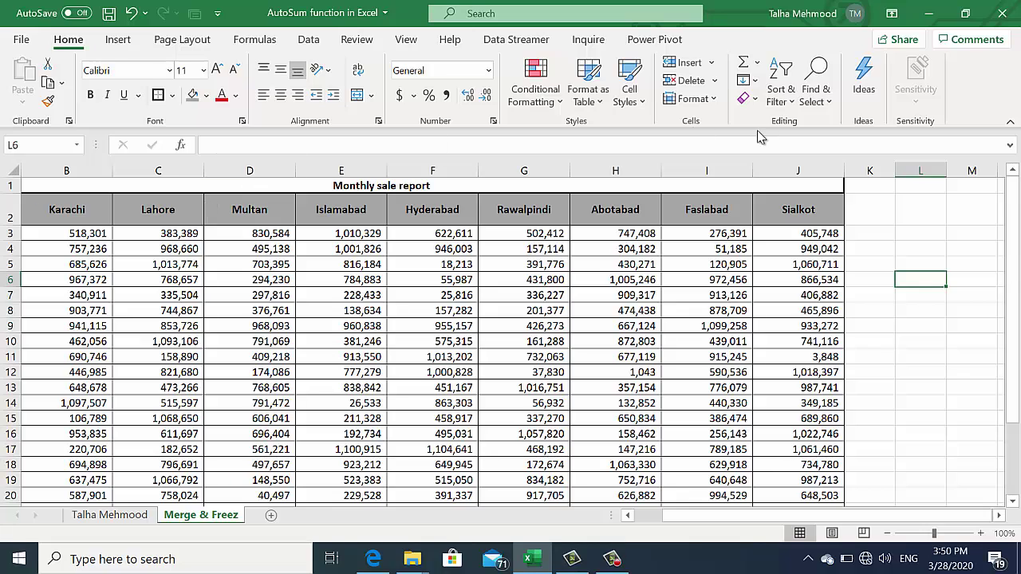
Step: Select the whole columns K and L in turn from their column headers, then clear the selection at cell M7
click(920, 171)
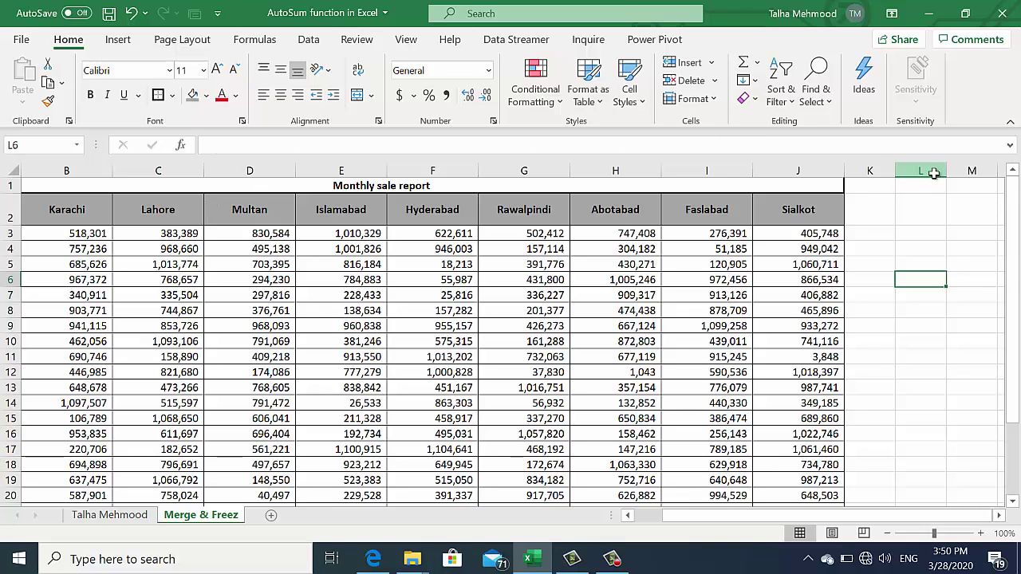
click(868, 171)
click(921, 171)
click(958, 292)
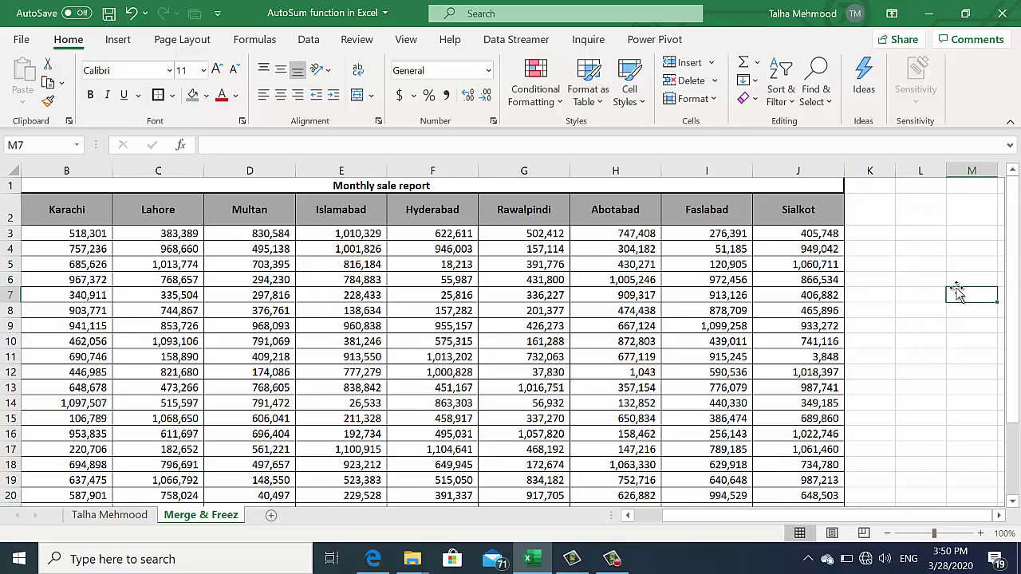
Step: Go to cell L7 and extend the selection to the entire column L
key(Left)
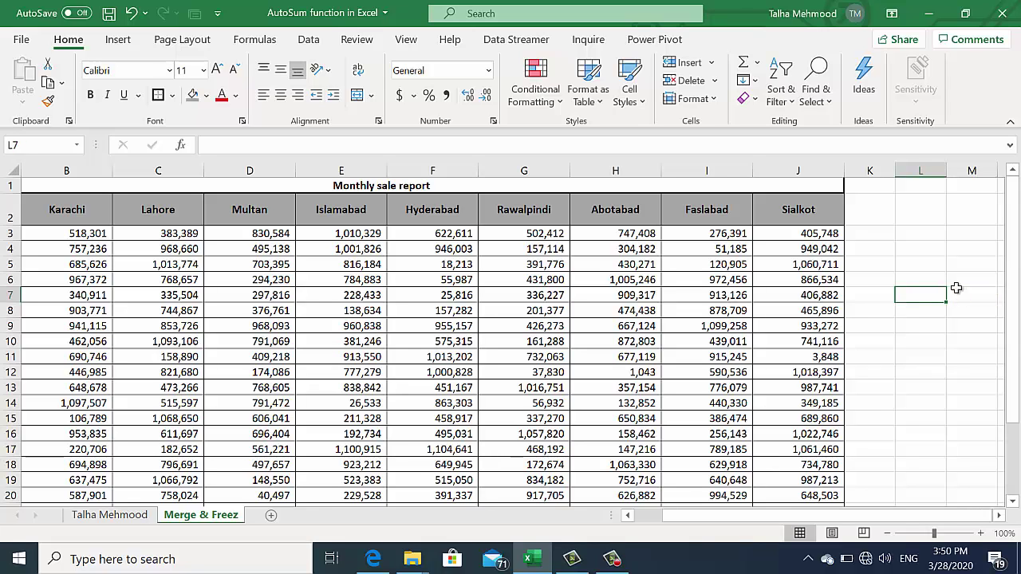
key(ctrl+space)
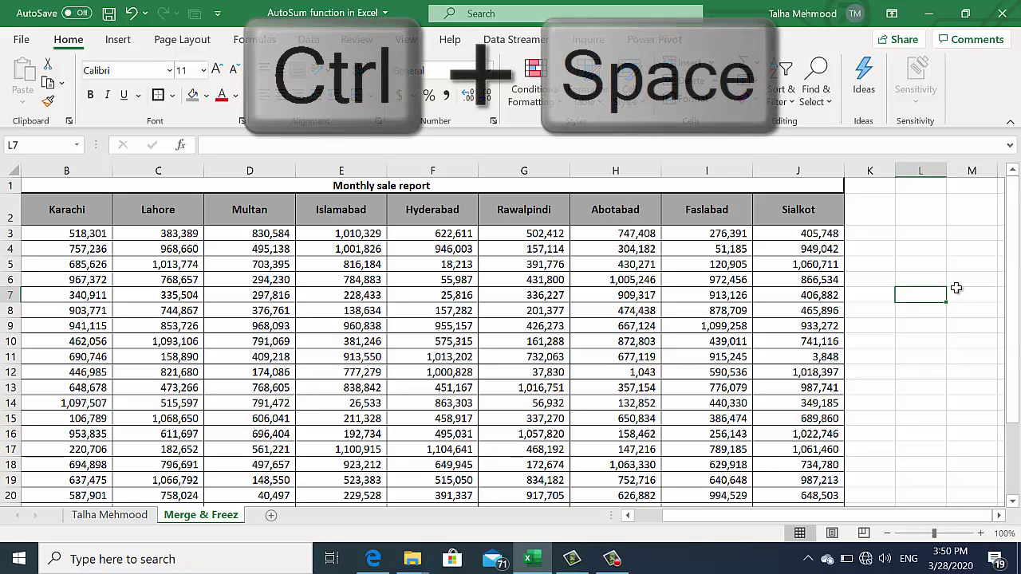
key(ctrl+space)
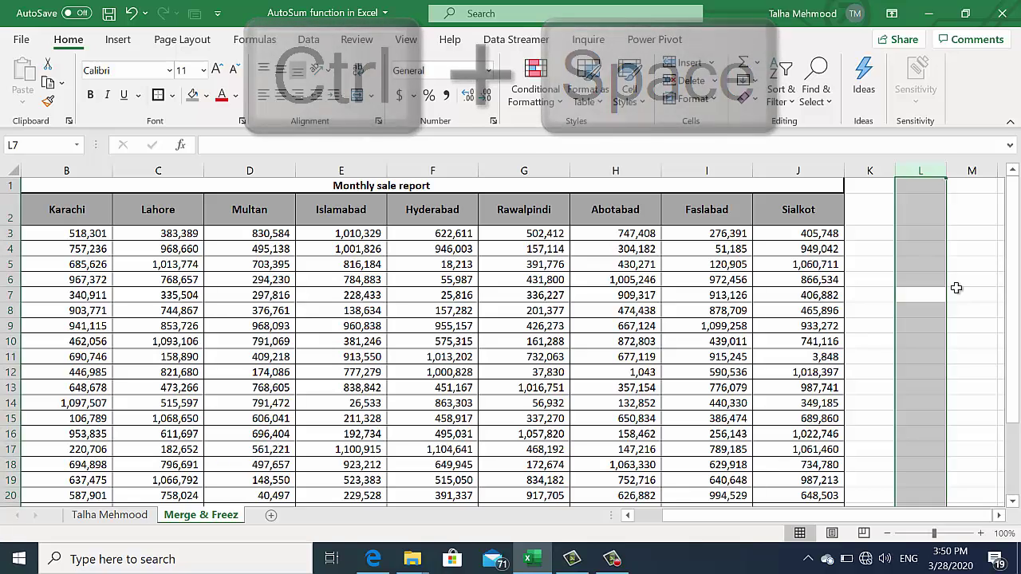
Step: Return from column L to the Multan figures and examine the merged title, the heading row and the first item row
key(Left)
key(Left)
key(Left)
key(Left)
key(Left)
key(Left)
key(Left)
key(Left)
key(Left)
key(Left)
key(Left)
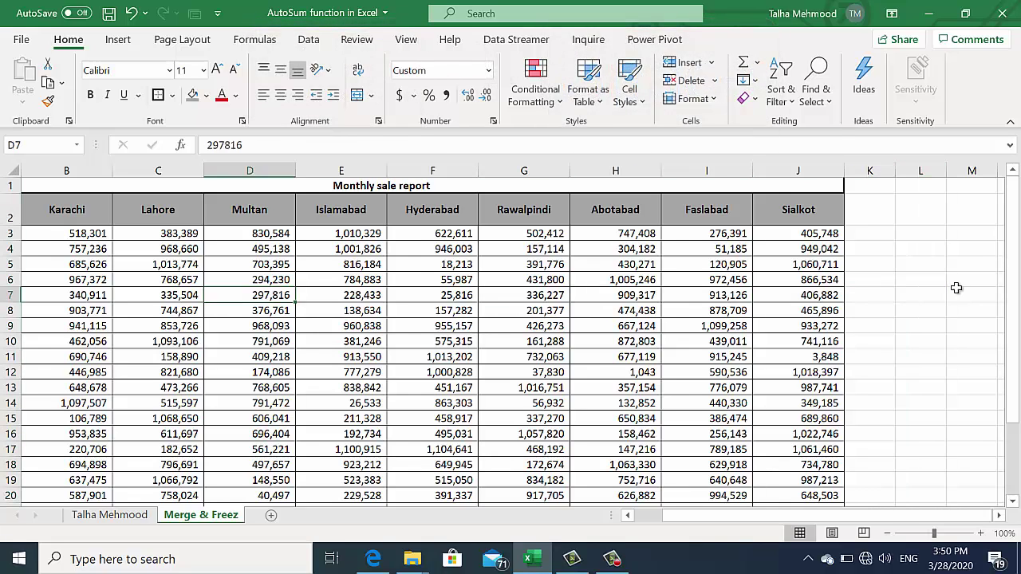
key(Up)
key(Up)
key(Up)
key(Up)
key(Up)
key(Up)
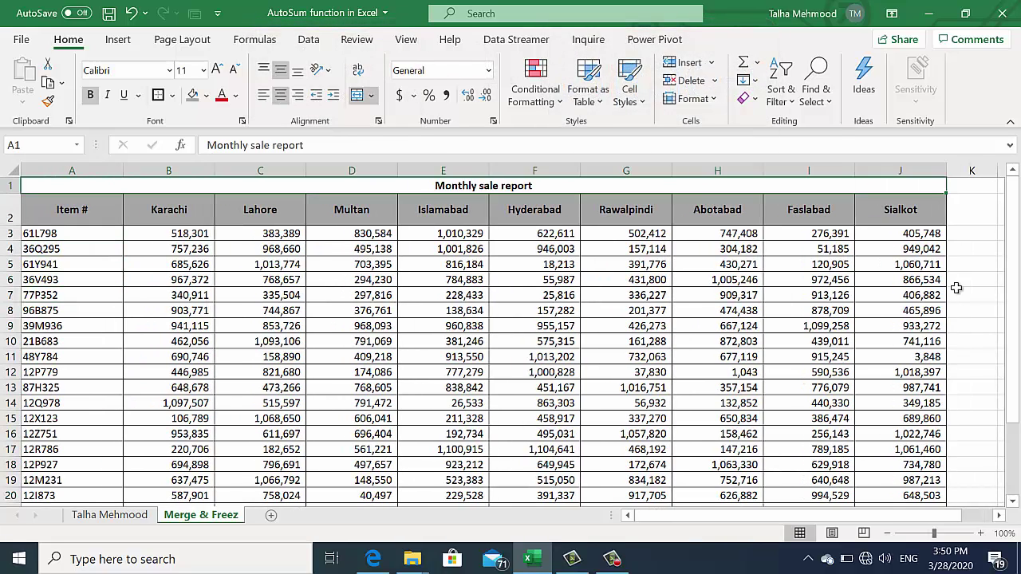
key(Down)
key(Up)
key(Down)
key(Down)
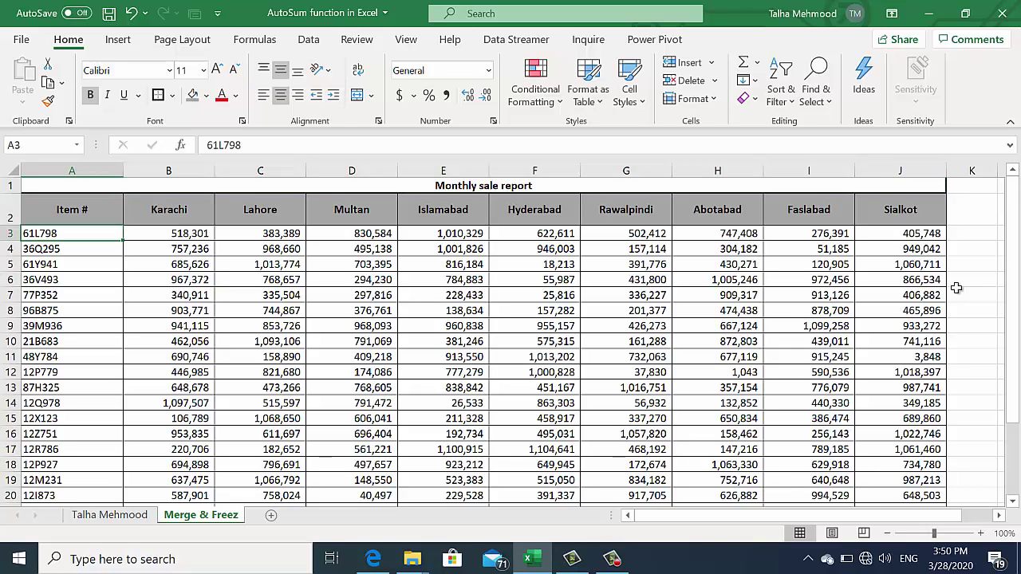
key(Up)
key(Up)
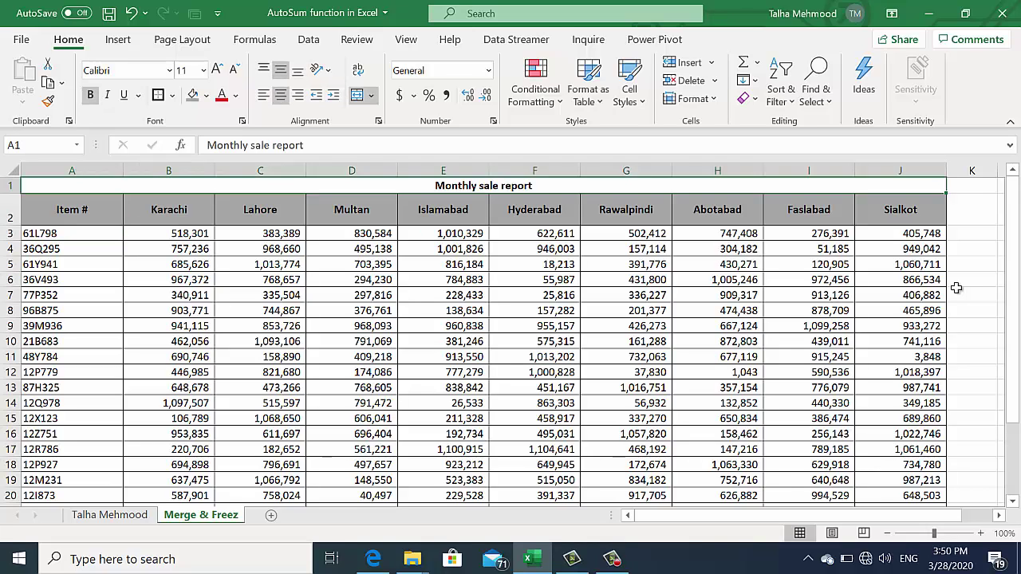
Step: Select the entire row 3 below the headings and apply Freeze Panes so the title and heading rows stay visible
key(Down)
key(Down)
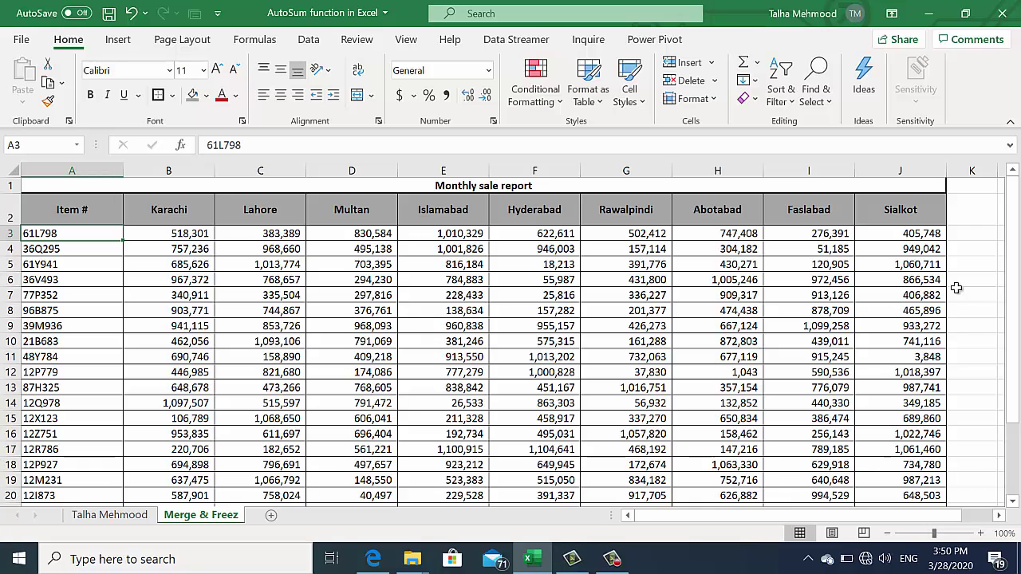
key(shift+space)
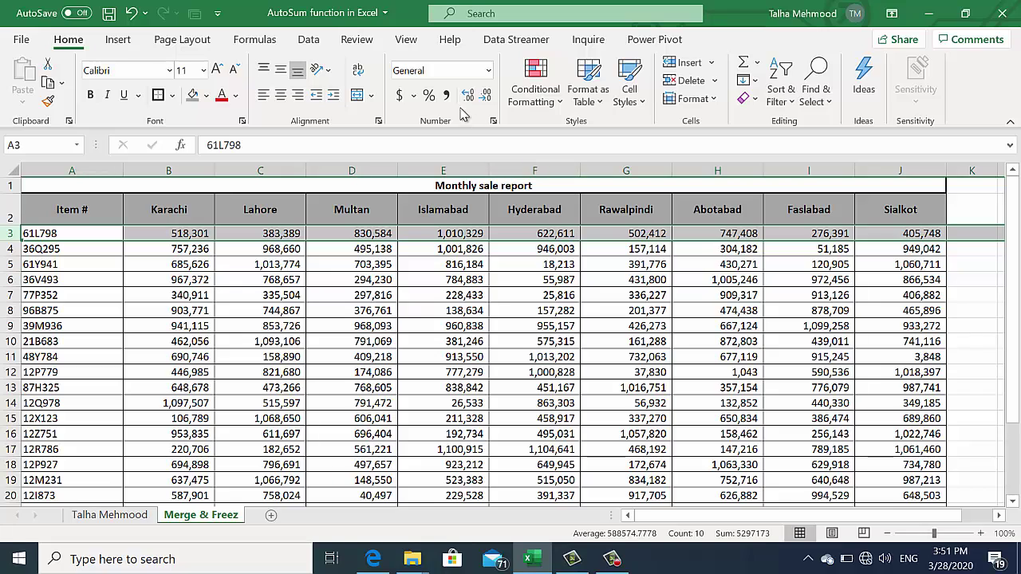
click(415, 44)
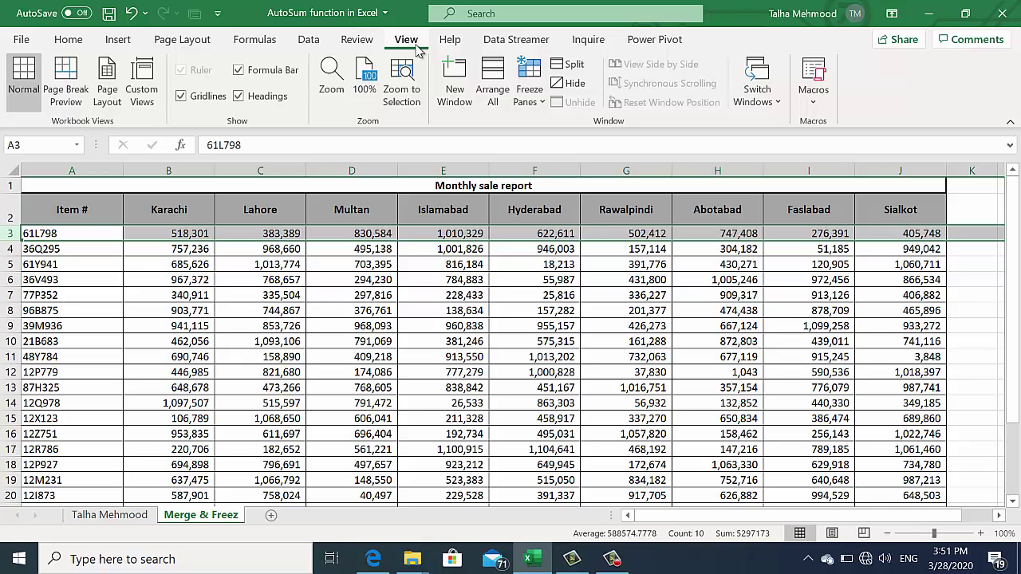
click(542, 103)
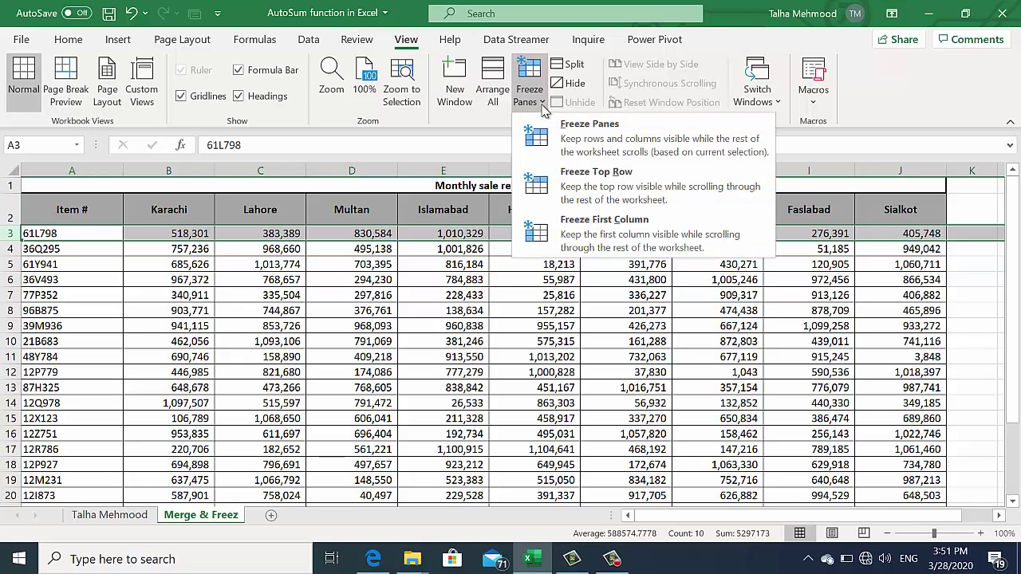
click(572, 139)
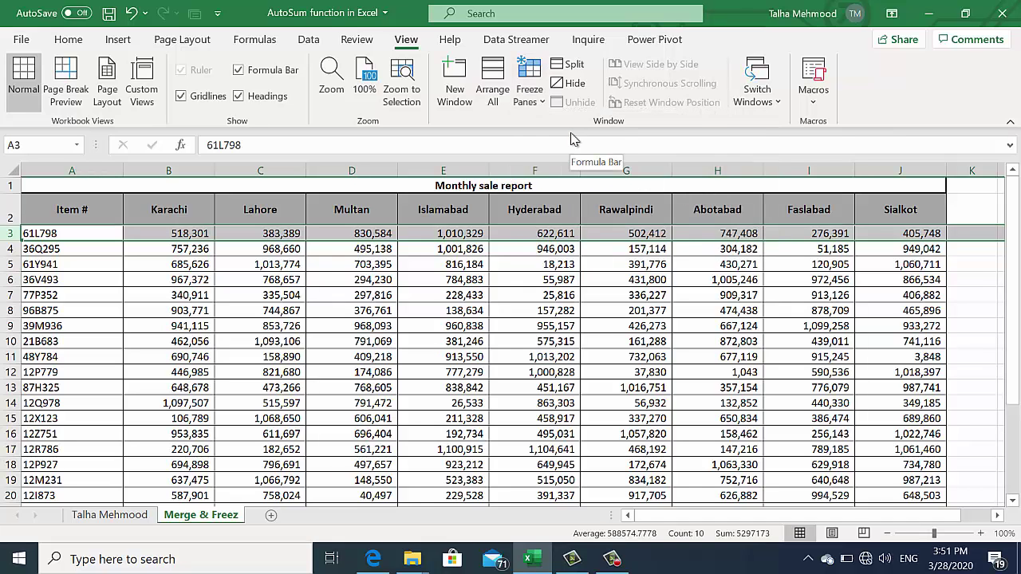
Step: Move from the heading row down through the item rows to cell B31, checking that the title and heading rows stay frozen
key(Up)
key(Up)
key(Down)
key(Down)
key(Down)
key(Down)
key(Down)
key(Down)
key(Down)
key(Down)
key(Down)
key(Down)
key(Down)
key(Down)
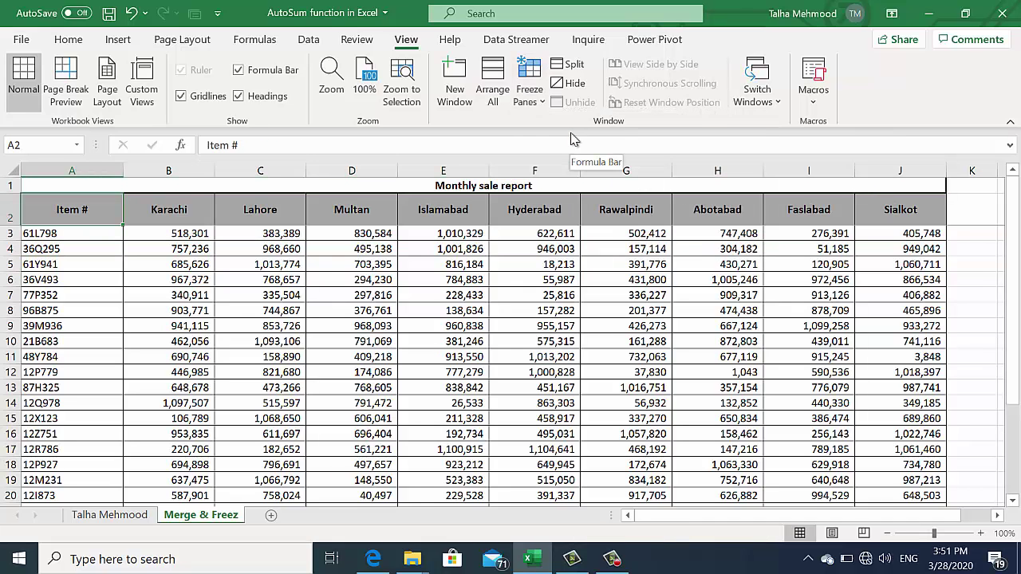
key(Down)
key(Down)
key(Down)
key(Down)
key(Down)
key(Down)
key(Down)
key(Down)
key(Down)
key(Down)
key(Down)
key(Down)
key(Down)
key(Down)
key(Down)
key(Down)
key(Down)
key(Down)
key(Right)
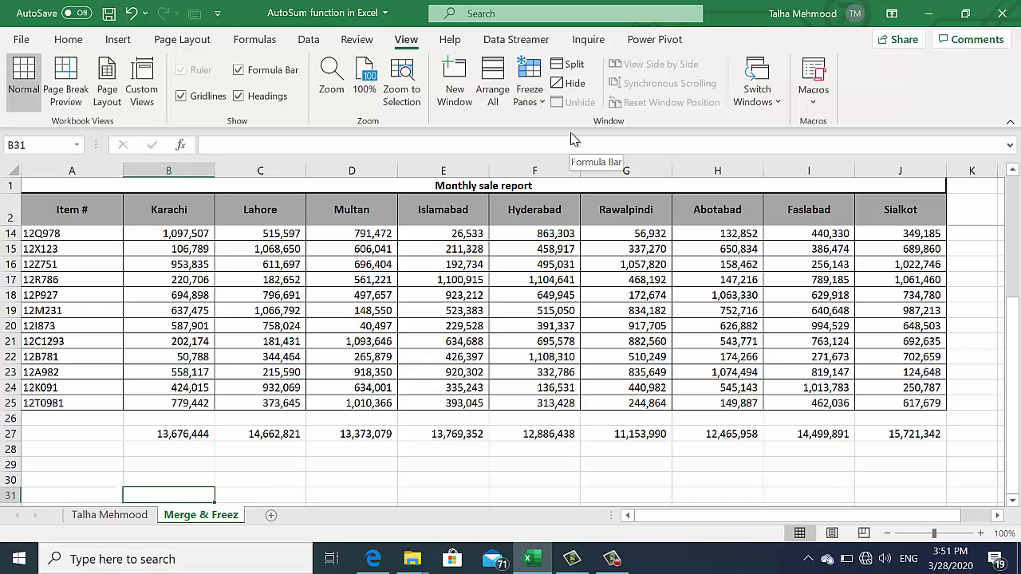
Step: Go back up into the item rows and read the 12K091 row against the frozen city headings, ending at Hyderabad
key(Up)
key(Up)
key(Up)
key(Up)
key(Up)
key(Up)
key(Up)
key(Up)
key(Right)
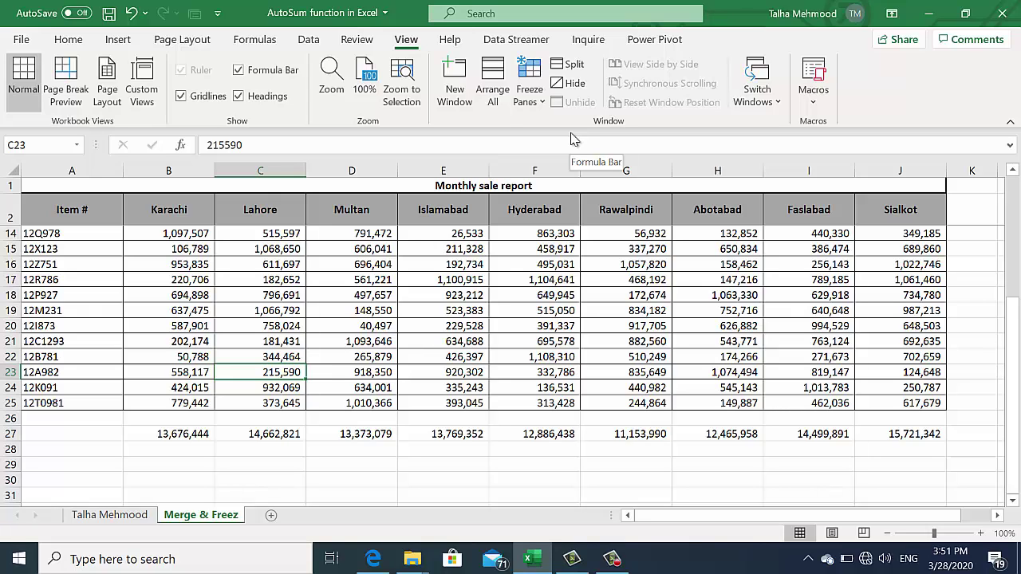
key(Down)
key(Right)
key(Right)
key(Right)
key(Right)
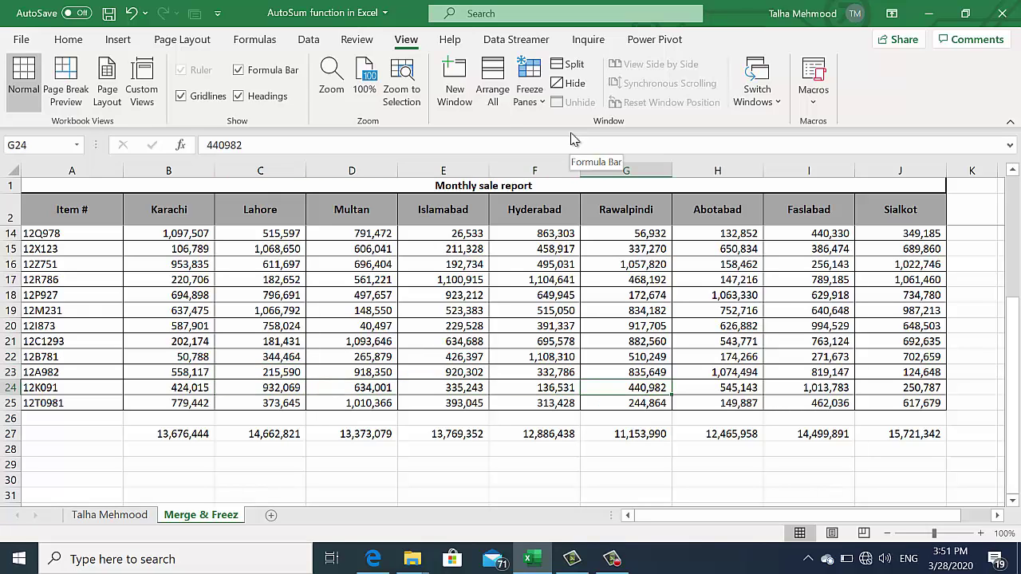
key(Right)
key(Left)
key(Left)
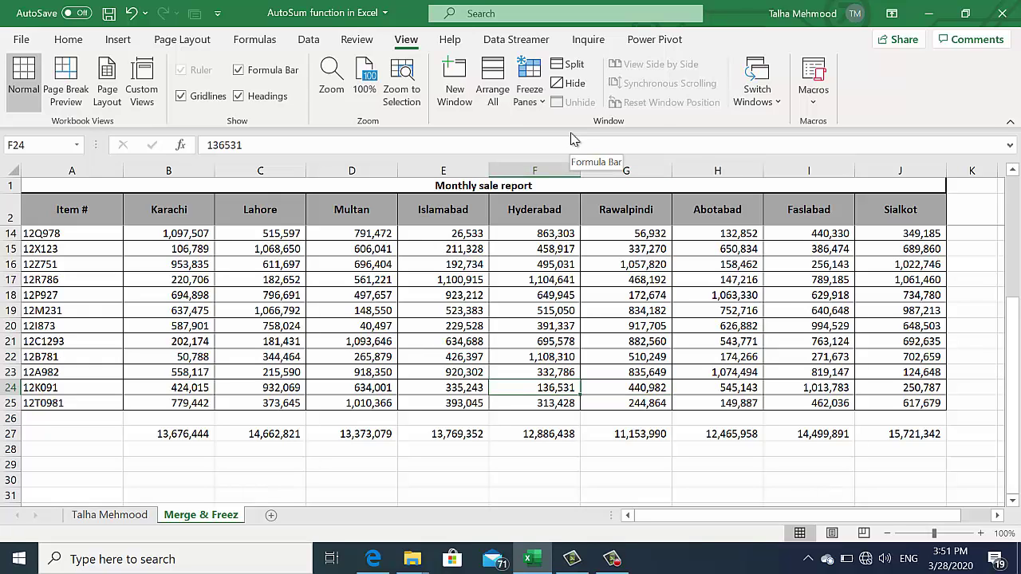
Step: Check the item numbers around 12B781 in column A, and follow row 24 across to the Abotabad figure
key(Home)
key(Up)
key(Up)
key(Up)
key(Down)
key(Down)
key(Down)
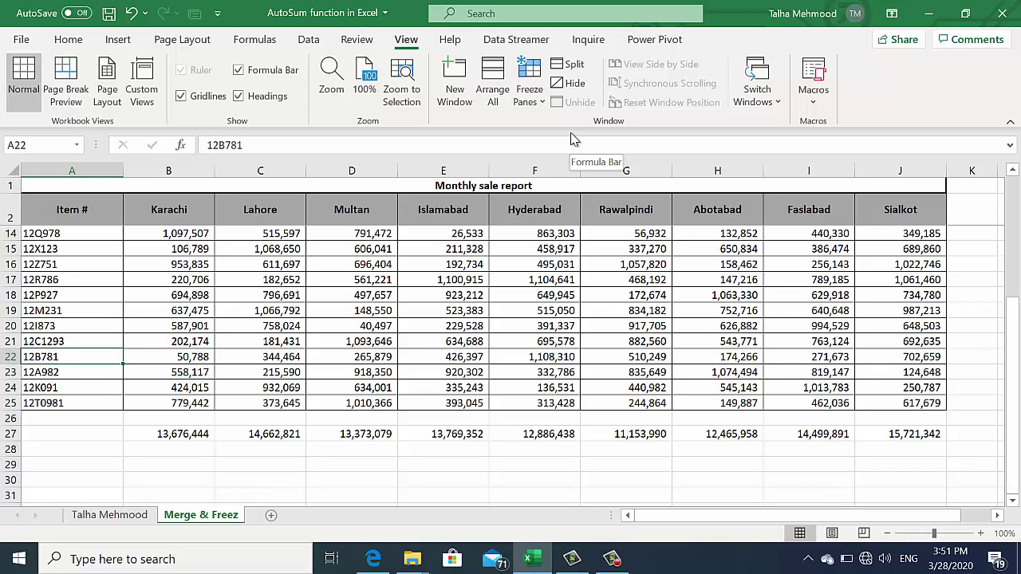
key(Right)
key(Right)
key(Right)
key(Right)
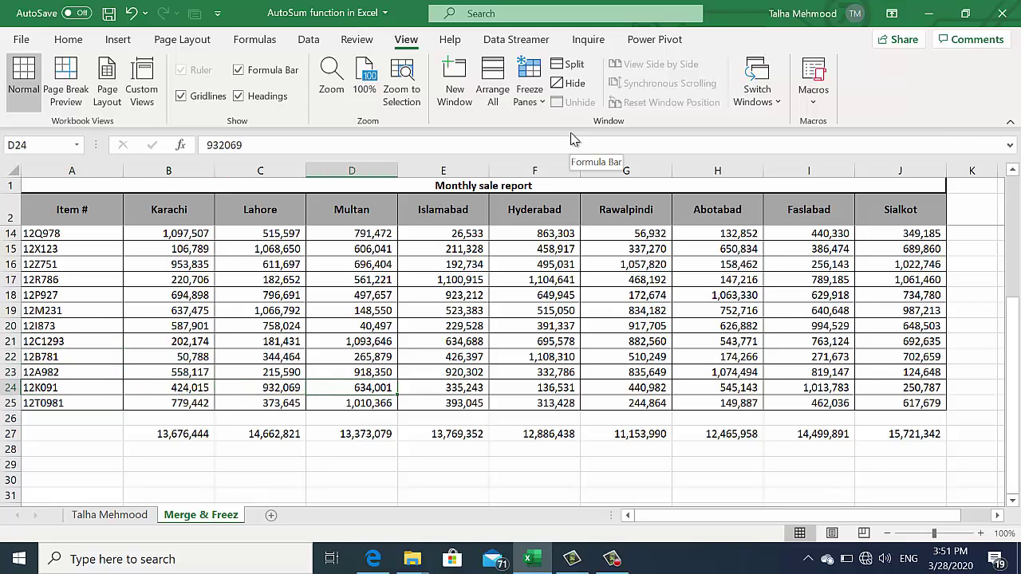
key(Right)
key(Right)
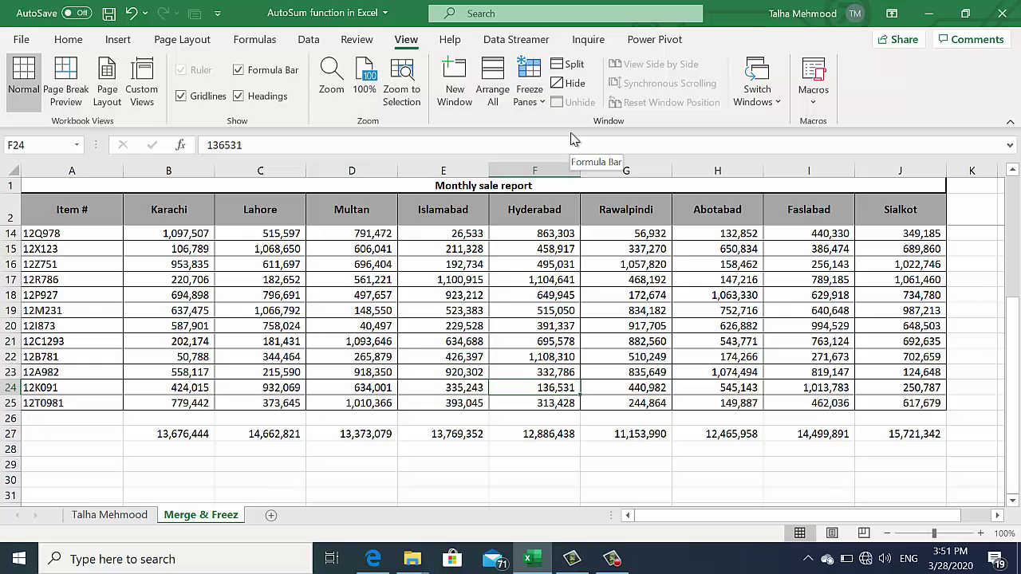
key(Right)
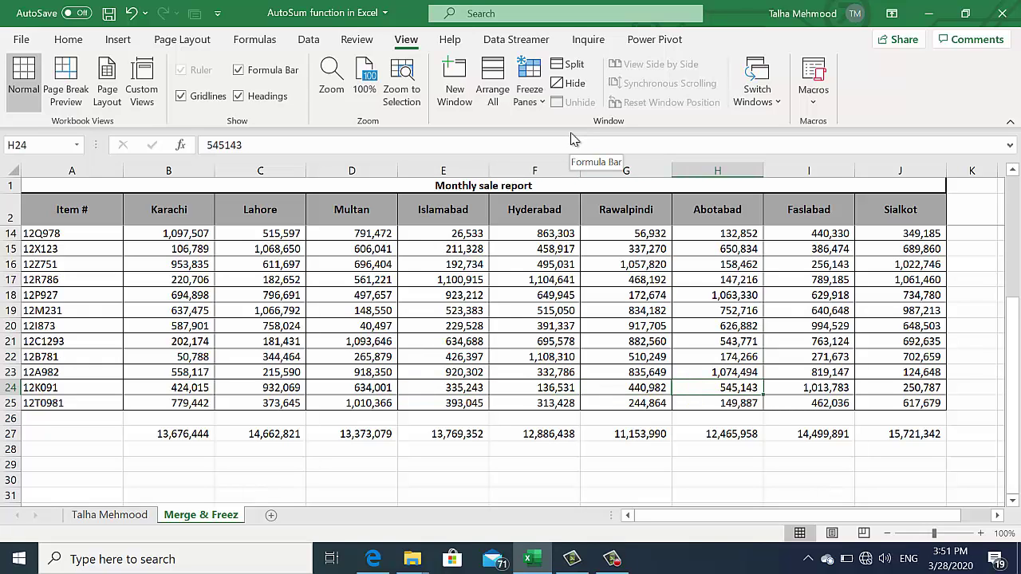
Step: Move back and forth along row 24 between the Multan and Abotabad columns, matching each figure to its frozen heading
key(Left)
key(Left)
key(Left)
key(Left)
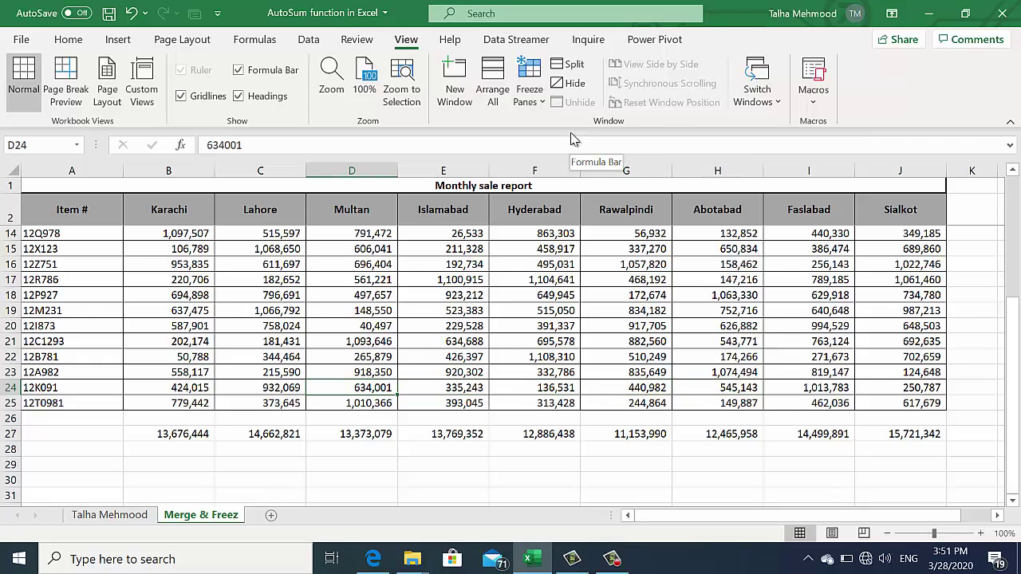
key(Left)
key(Right)
key(Right)
key(Right)
key(Right)
key(Right)
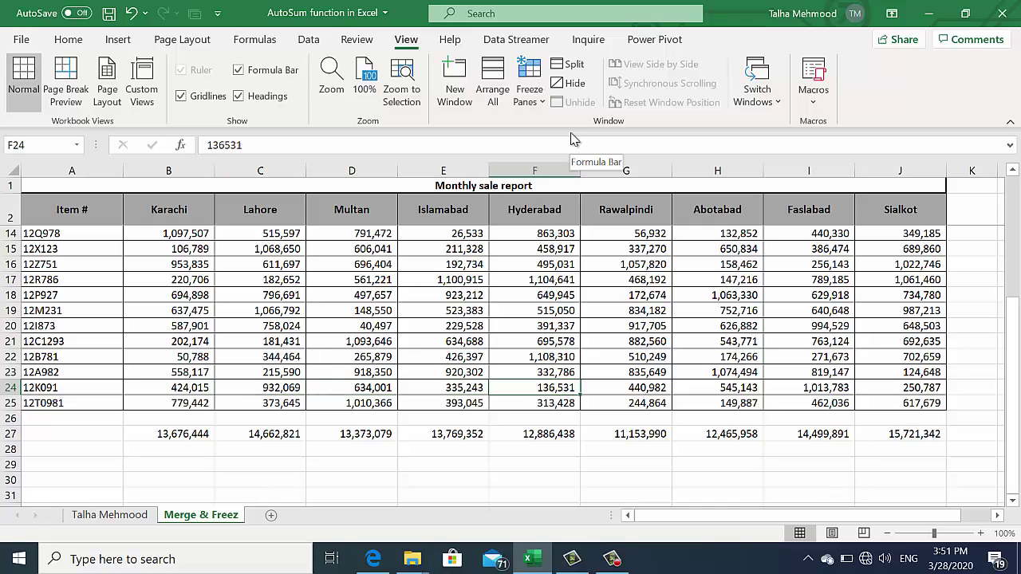
Step: Move up the Abotabad column to the first item rows, checking the data directly beneath the frozen headings
key(Up)
key(Up)
key(Up)
key(Up)
key(Up)
key(Up)
key(Up)
key(Up)
key(Up)
key(Up)
key(Up)
key(Up)
key(Up)
key(Up)
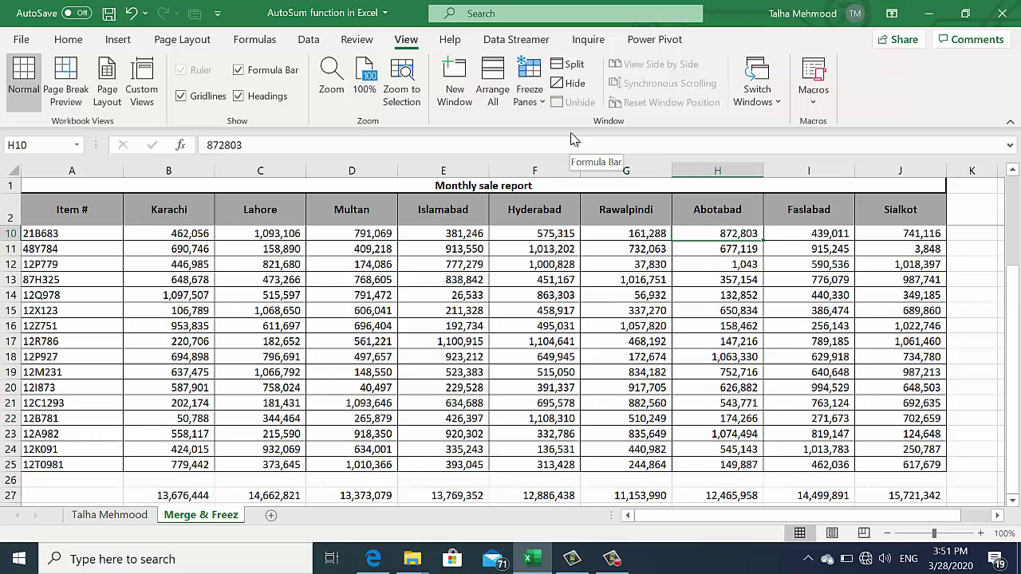
key(Up)
key(Up)
key(Up)
key(Up)
key(Up)
key(Up)
key(Up)
Step: Move down the Abotabad column past the totals to cell H39, checking the frozen rows against the lower part of the sheet
key(Down)
key(Down)
key(Down)
key(Down)
key(Down)
key(Down)
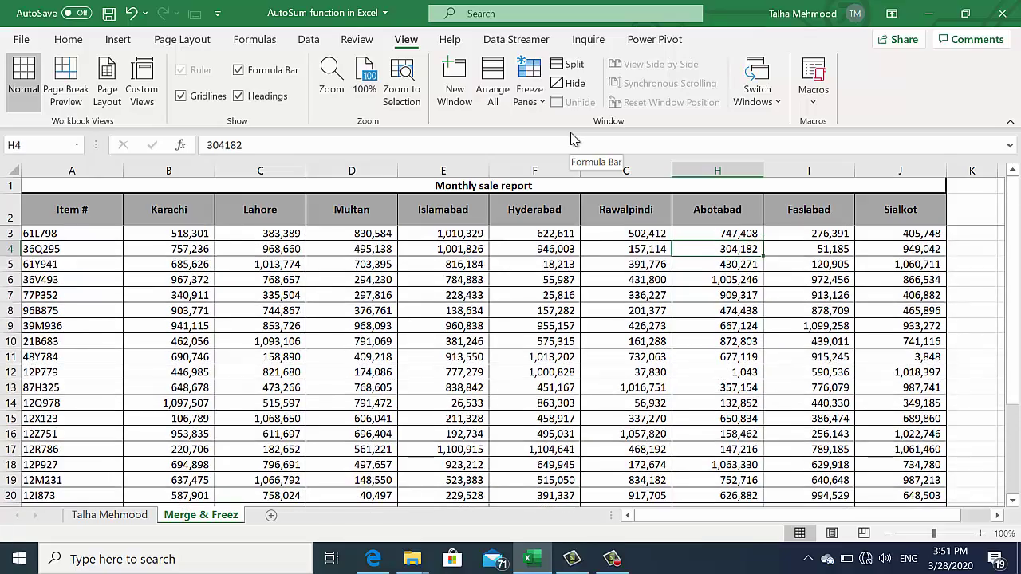
key(Down)
key(Down)
key(Down)
key(Down)
key(Down)
key(Down)
key(Down)
key(Down)
key(Down)
key(Down)
key(Down)
key(Down)
key(Down)
key(Down)
key(Down)
key(Down)
key(Down)
key(Down)
key(Down)
key(Down)
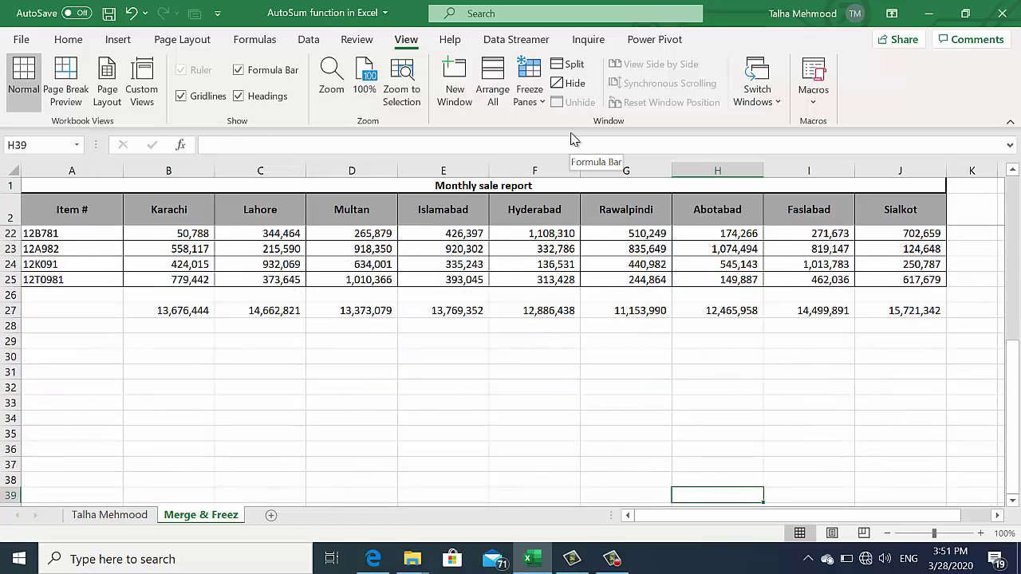
Step: Return up to row 20 and examine the last item rows from Rawalpindi across to Multan, ending at cell D21
key(Up)
key(Up)
key(Up)
key(Up)
key(Up)
key(Up)
key(Up)
key(Up)
key(Up)
key(Up)
key(Up)
key(Up)
key(Up)
key(Up)
key(Up)
key(Up)
key(Up)
key(Up)
key(Up)
key(Left)
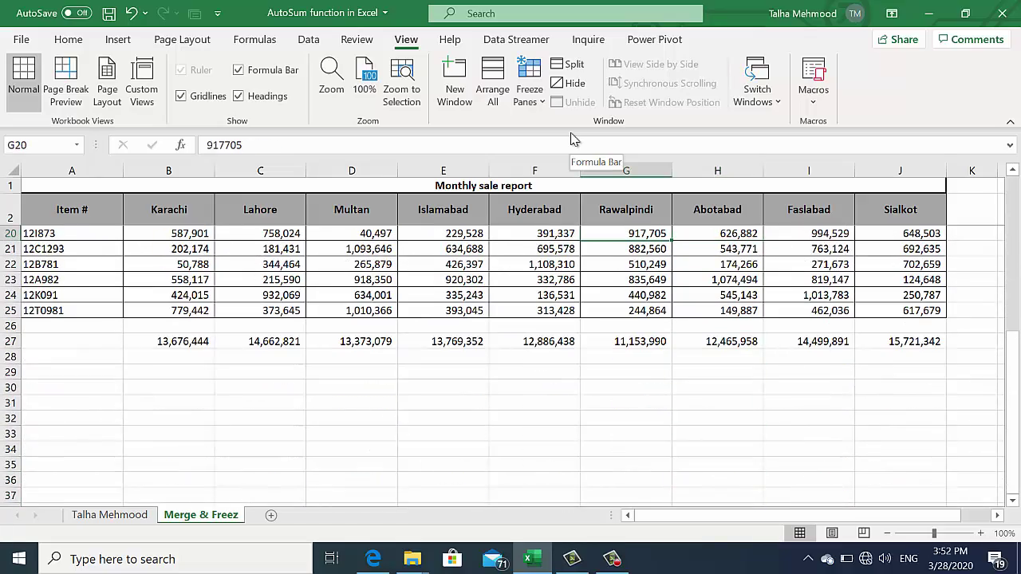
key(Left)
key(Down)
key(Left)
key(Down)
key(Left)
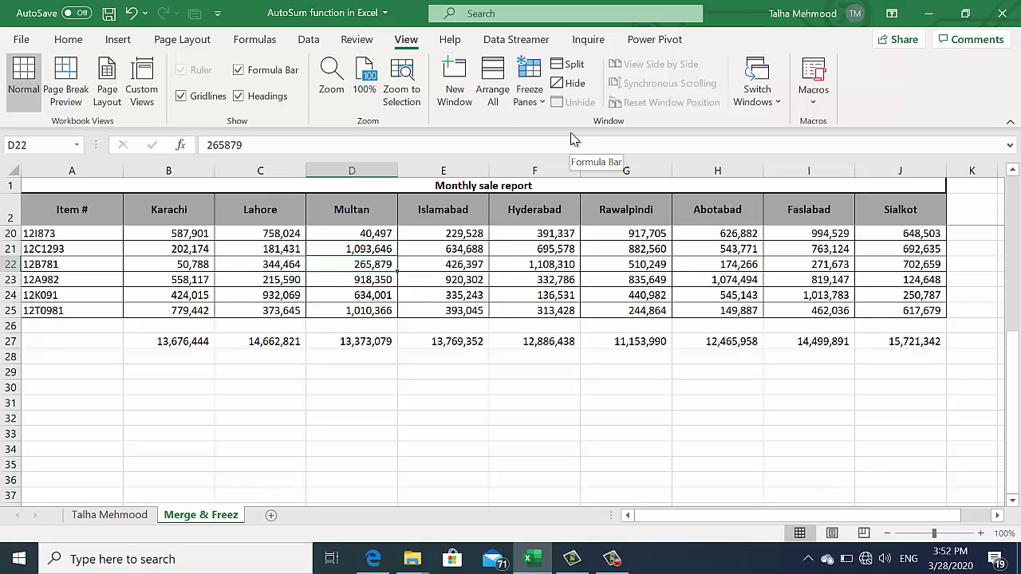
key(Up)
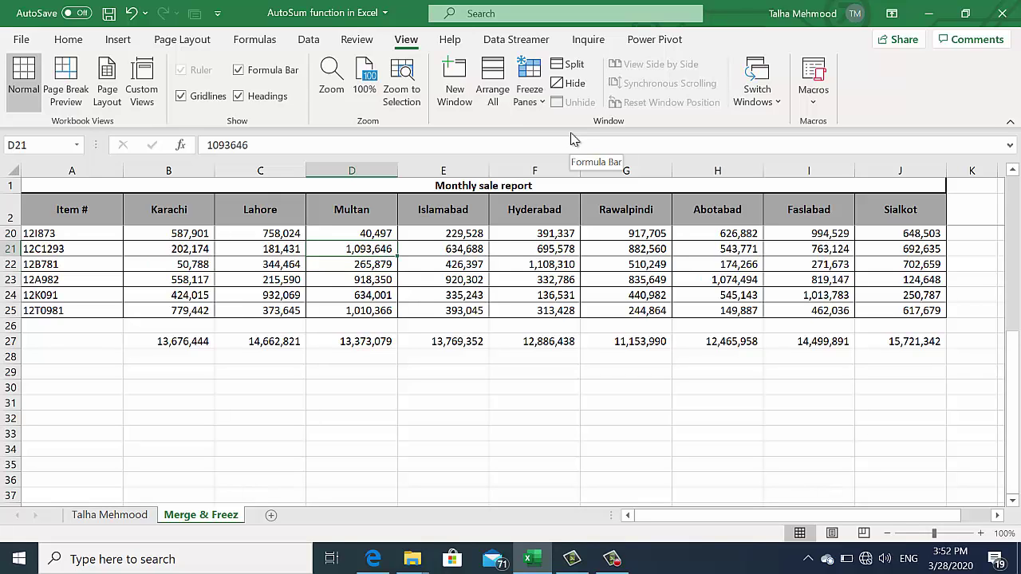
Step: Move up the Multan column to the merged title, checking the item rows directly beneath the frozen headings
key(Up)
key(Up)
key(Up)
key(Up)
key(Up)
key(Up)
key(Up)
key(Up)
key(Up)
key(Up)
key(Up)
key(Up)
key(Up)
key(Up)
key(Up)
key(Up)
key(Up)
key(Up)
key(Up)
key(Up)
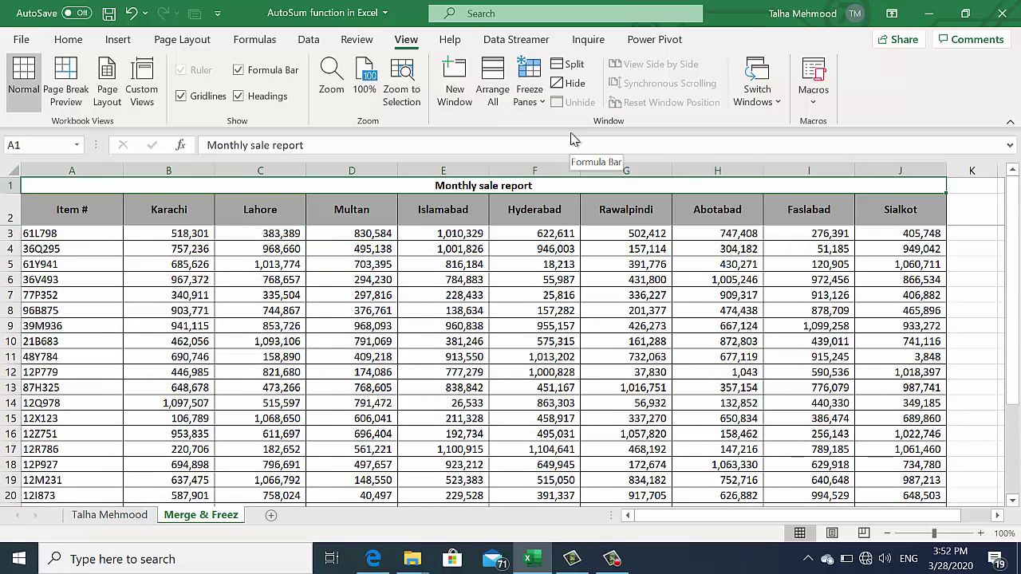
Step: Select the whole of row 3 and unfreeze the panes holding the title and heading rows
key(Down)
key(Down)
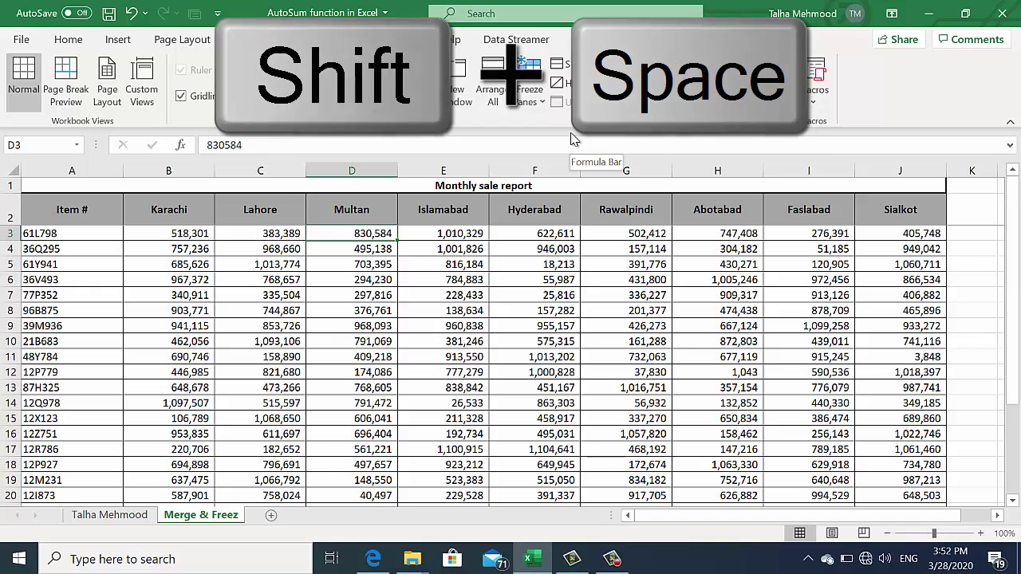
key(shift+space)
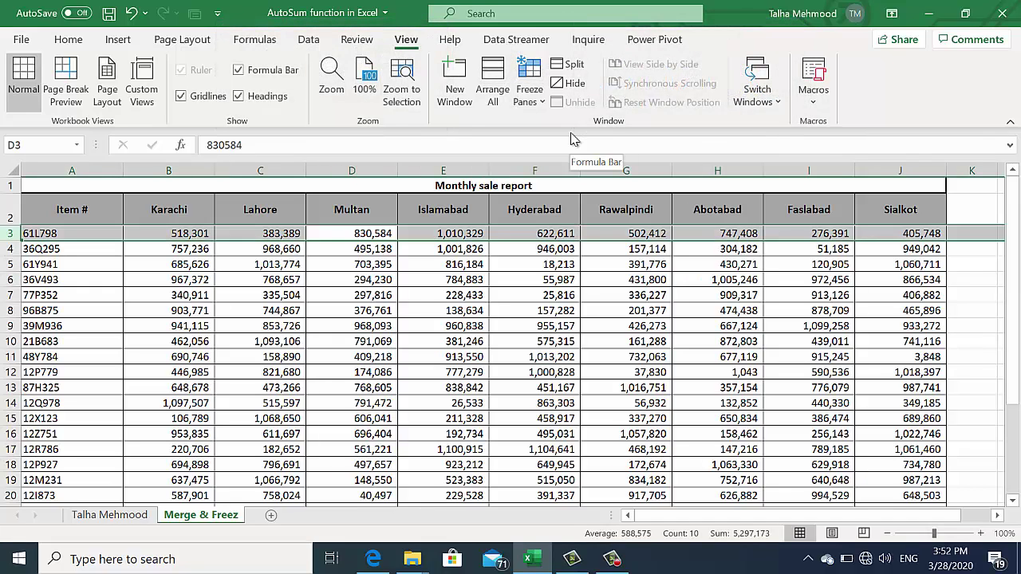
click(541, 103)
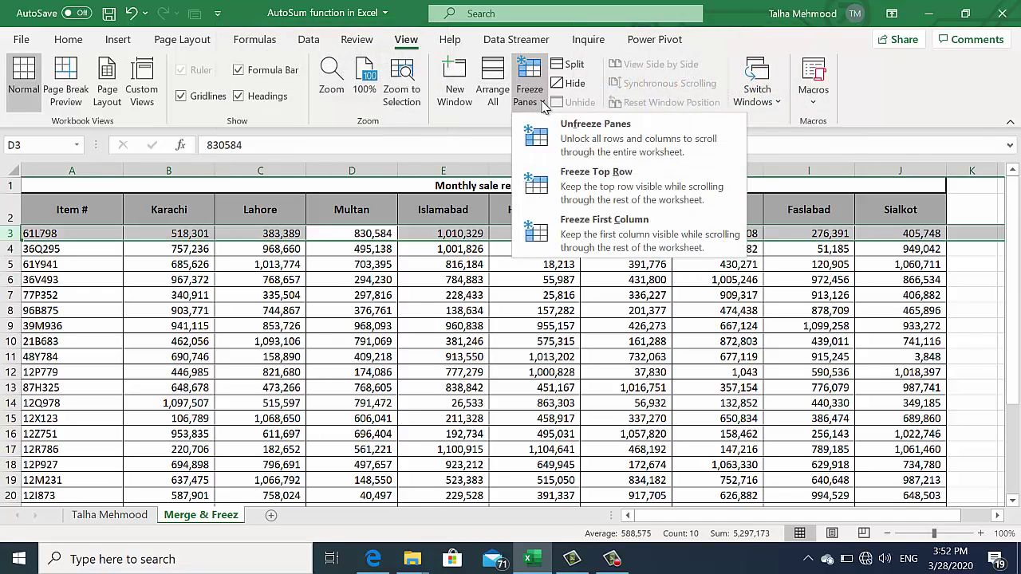
click(574, 137)
Step: Move down the Multan column to the lower item rows, checking whether the title and headings scroll with the data
key(Down)
key(Down)
key(Down)
key(Down)
key(Down)
key(Down)
key(Down)
key(Down)
key(Down)
key(Down)
key(Down)
key(Down)
key(Down)
key(Down)
key(Down)
key(Down)
key(Down)
key(Down)
key(Down)
key(Down)
key(Down)
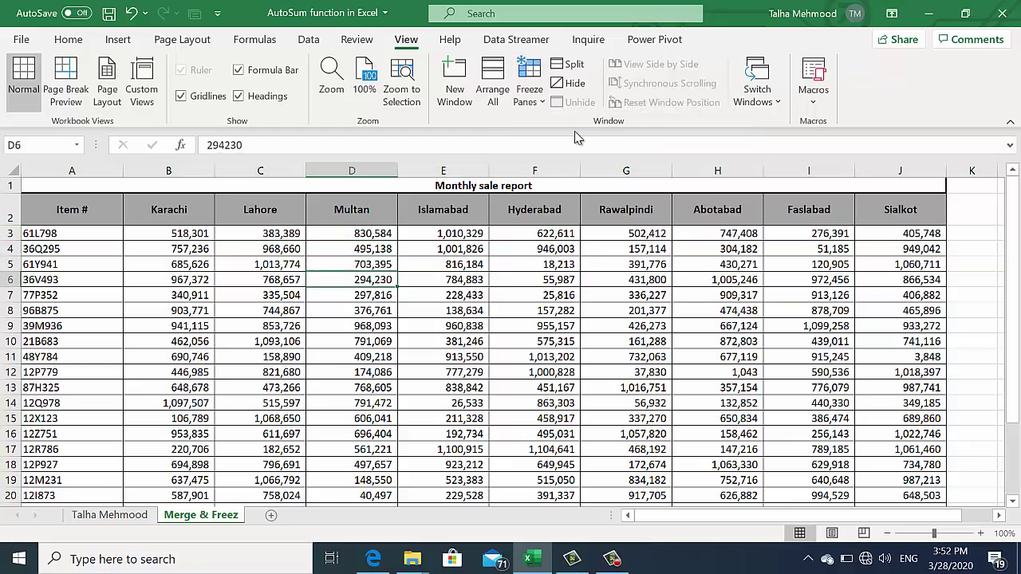
Step: Return up the Multan column to the merged title in row 1, checking the unfrozen heading rows on the way
key(Up)
key(Up)
key(Up)
key(Up)
key(Up)
key(Up)
key(Up)
key(Up)
key(Up)
key(Up)
key(Up)
key(Up)
key(Up)
key(Up)
key(Up)
key(Up)
key(Up)
key(Up)
key(Up)
key(Up)
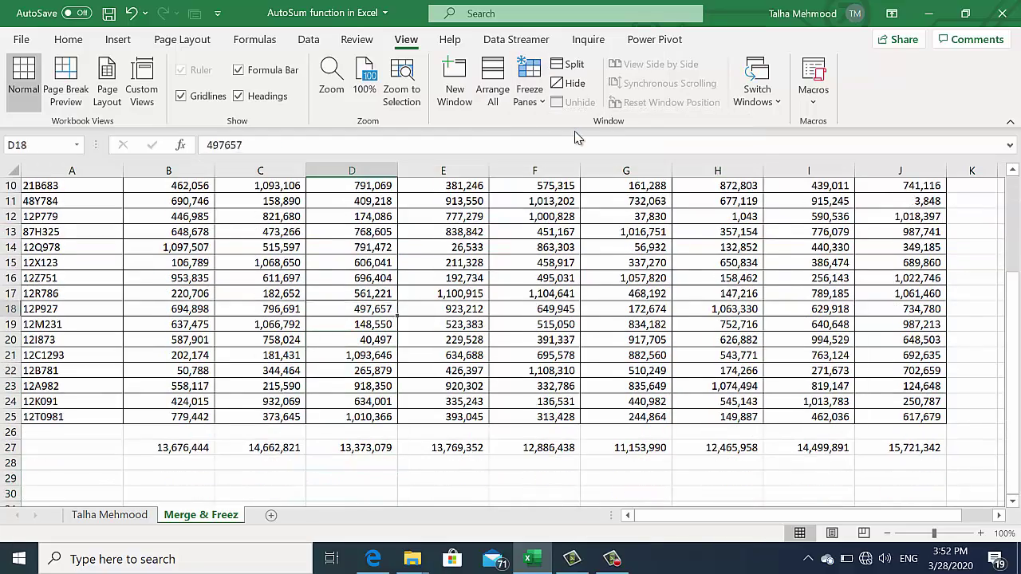
key(Down)
key(Down)
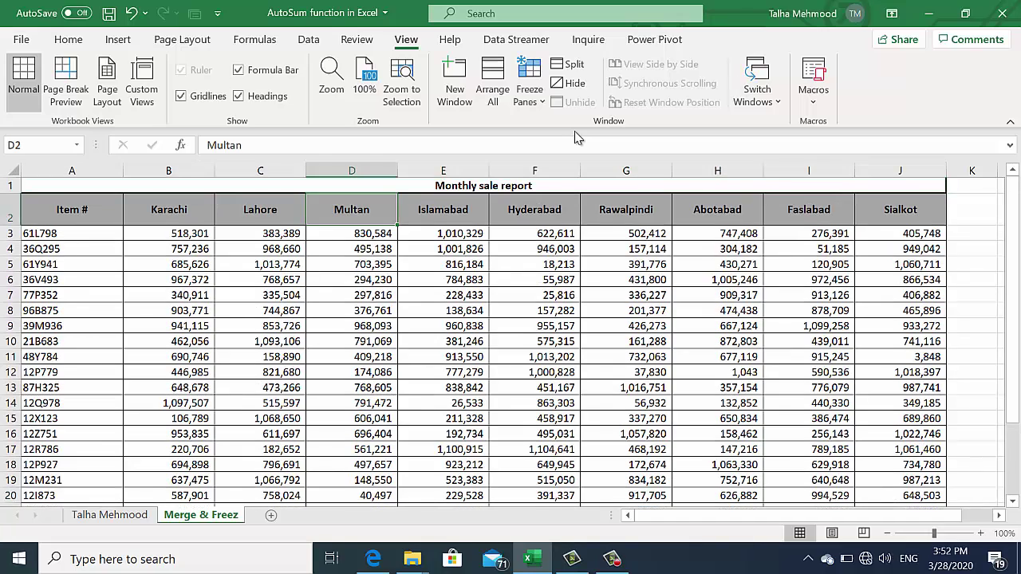
key(Up)
key(Down)
key(Up)
key(Up)
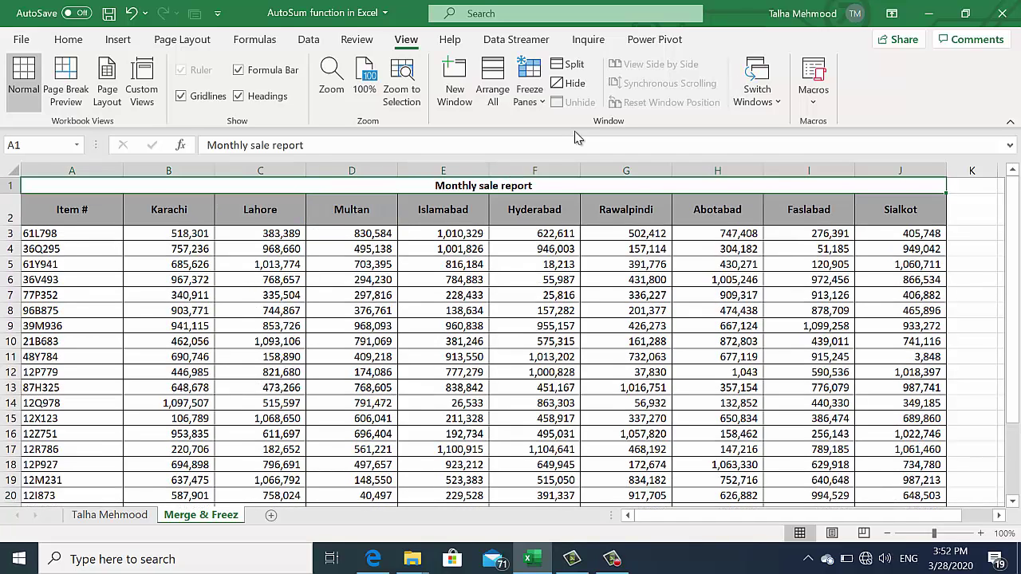
Step: Unmerge the "Monthly sale report" title cells in row 1
click(69, 40)
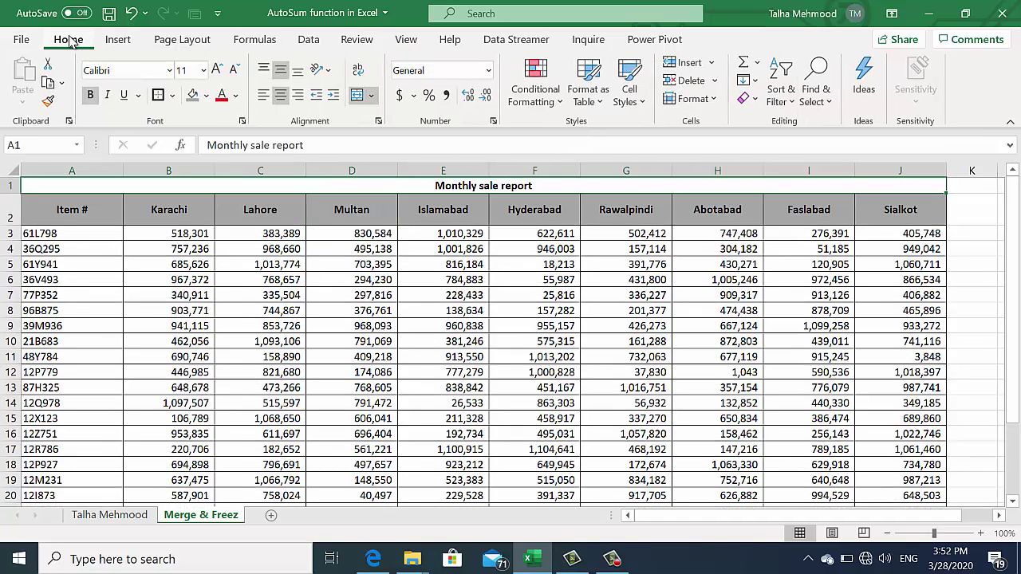
click(372, 96)
click(373, 97)
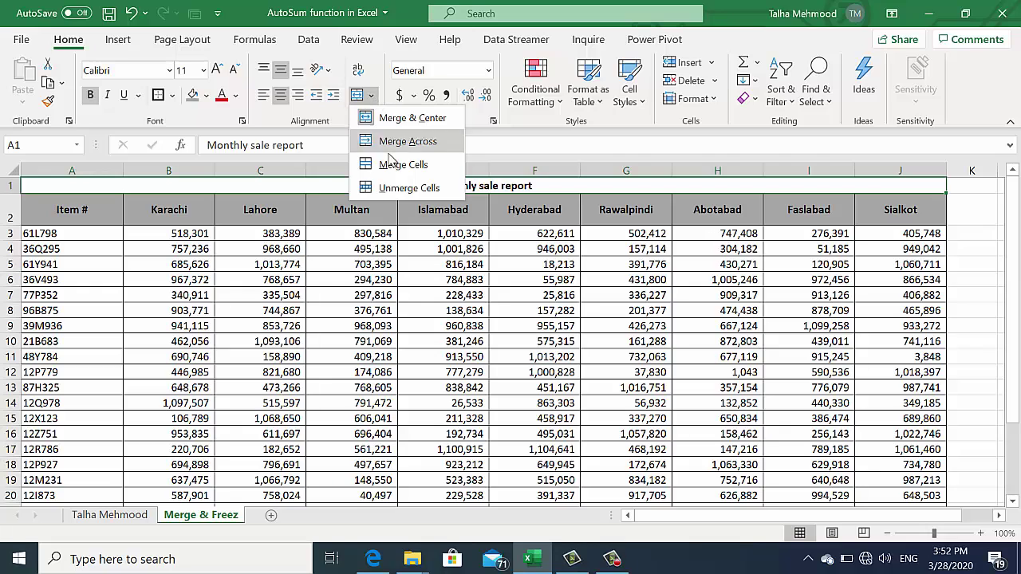
click(396, 188)
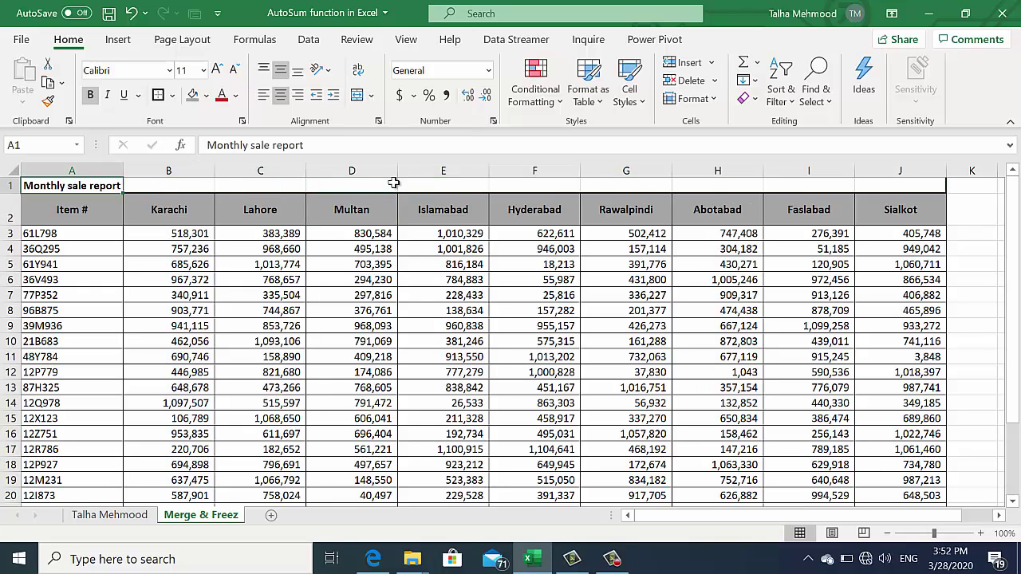
Step: Select cells A1 to J1 and apply Merge & Center to the "Monthly sale report" title
key(shift+Right)
key(shift+Right)
key(shift+Right)
key(shift+Right)
key(shift+Right)
key(shift+Right)
key(shift+Right)
key(shift+Right)
key(shift+Right)
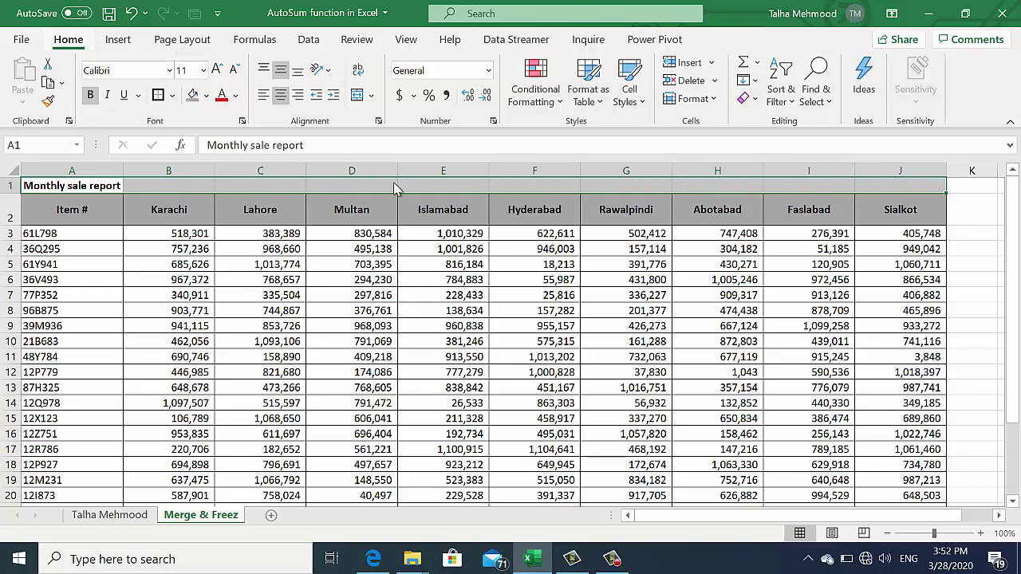
key(alt)
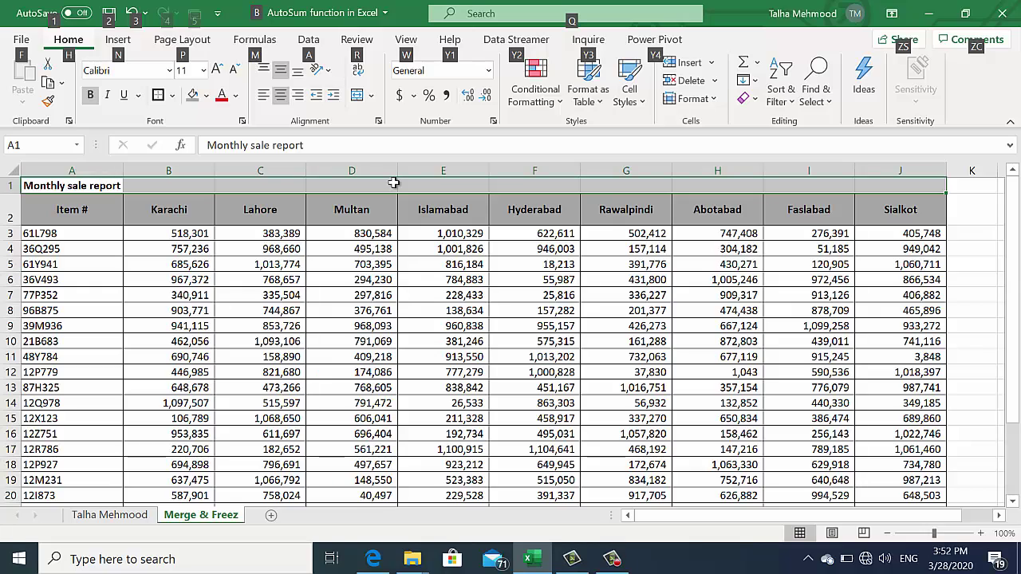
key(Escape)
key(alt+h)
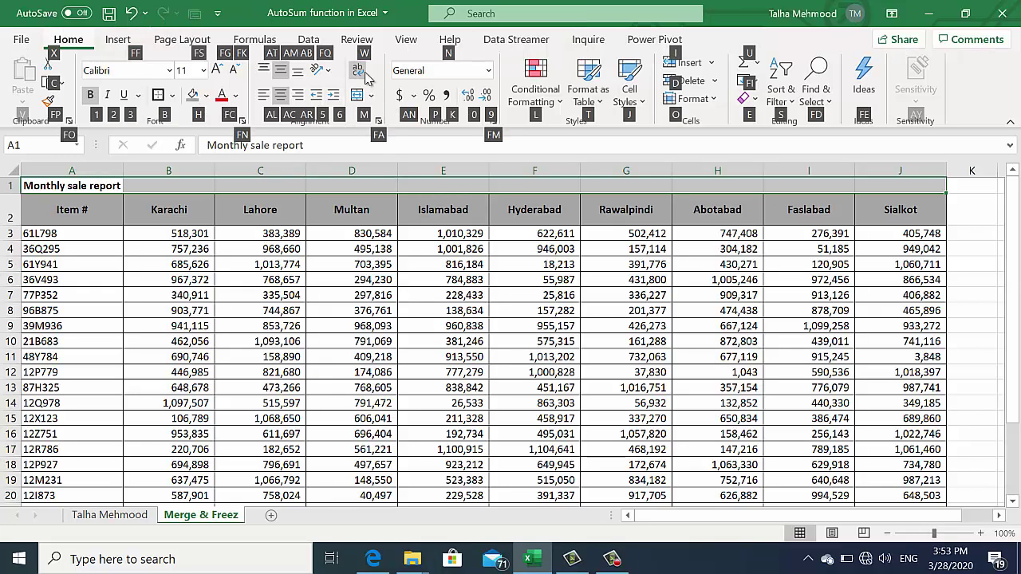
key(m)
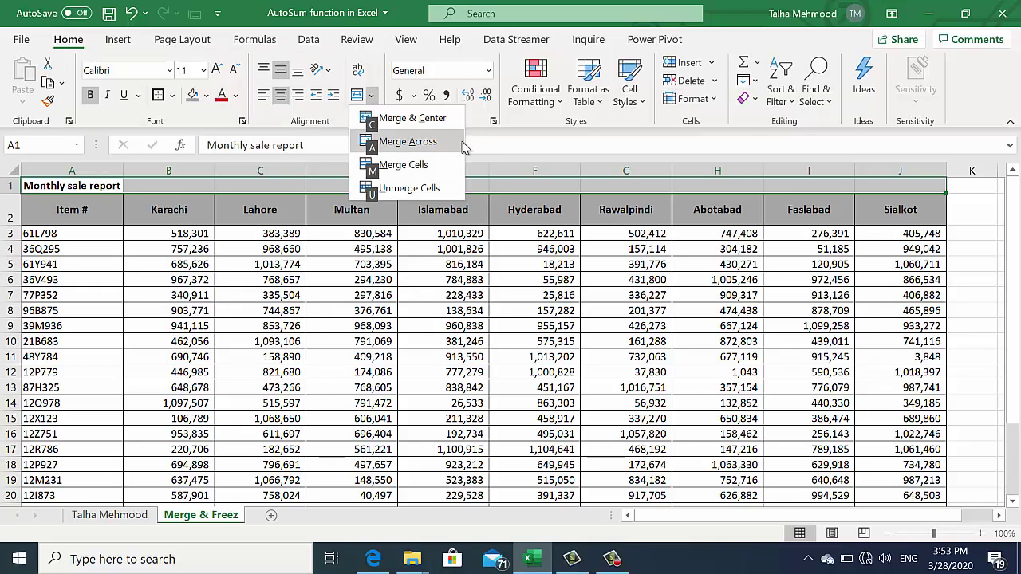
key(c)
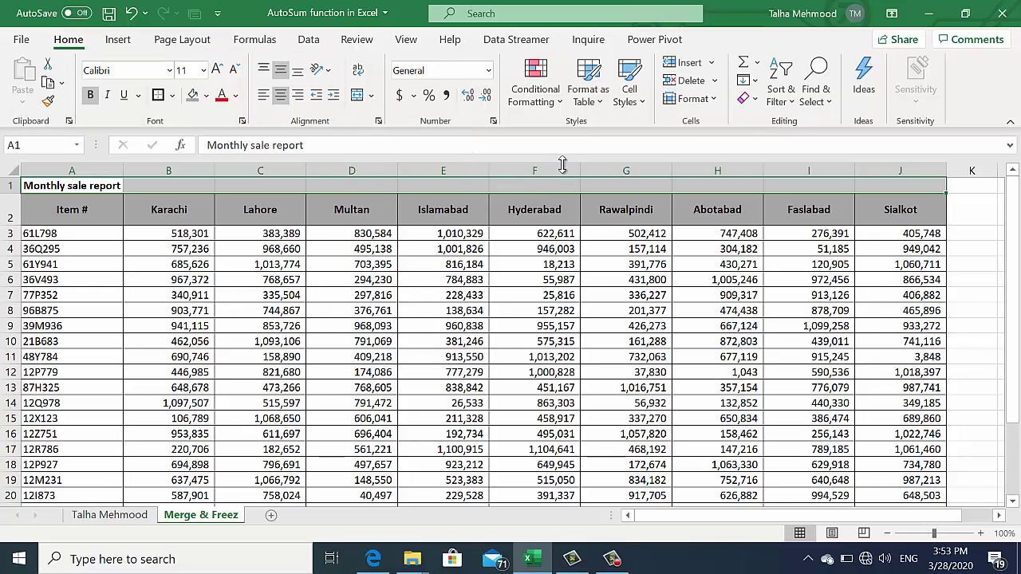
Step: Move from the merged title down to cell A4 and display the ribbon's access-key hints
key(Down)
key(Down)
key(Down)
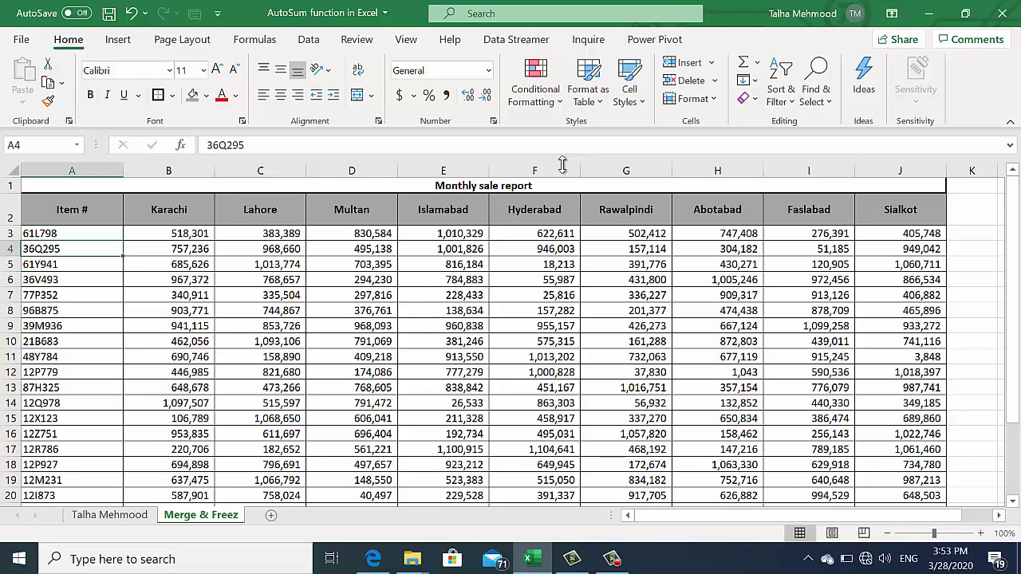
key(alt)
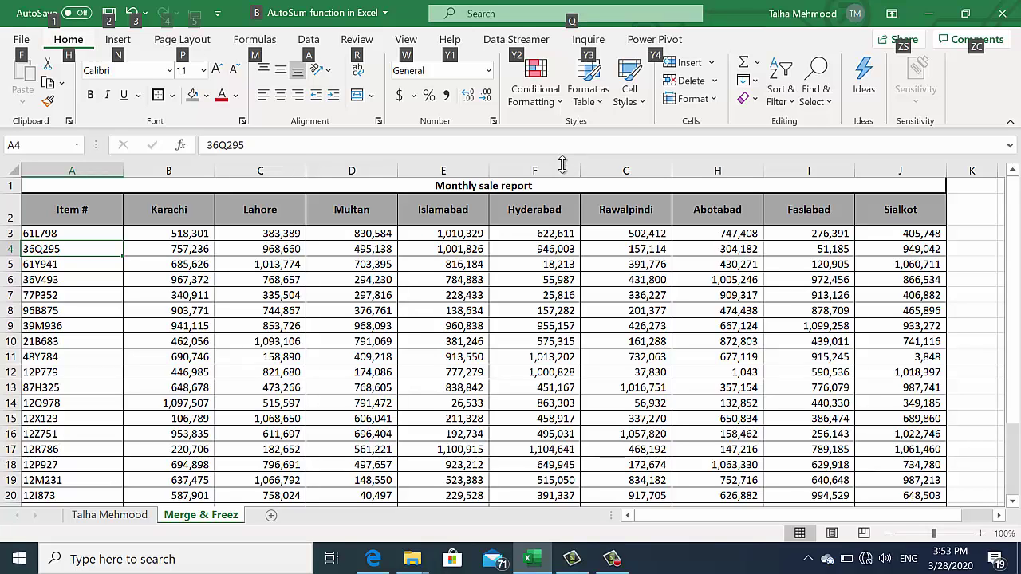